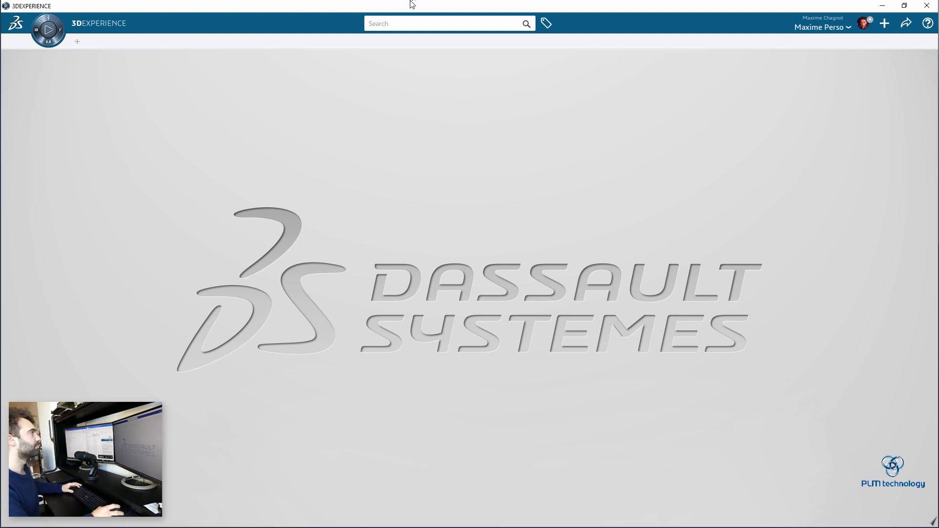
# - Search for "gearbox" and open the GearBox physical product from the results
pyautogui.click(422, 31)
pyautogui.click(446, 41)
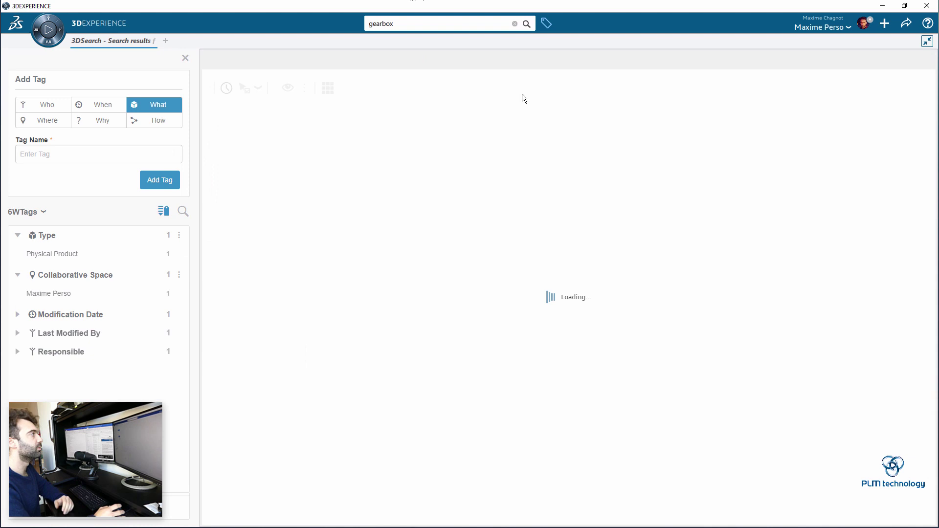
pyautogui.click(304, 148)
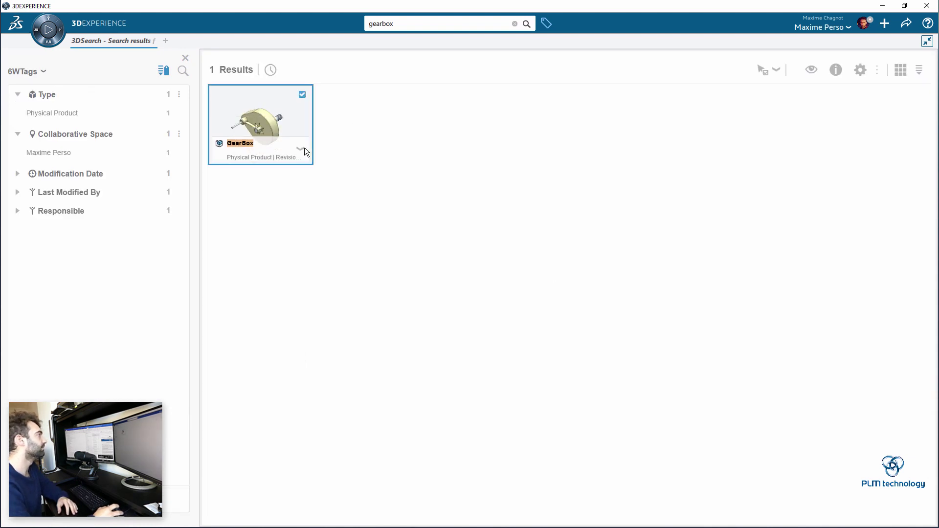
pyautogui.rightClick(305, 147)
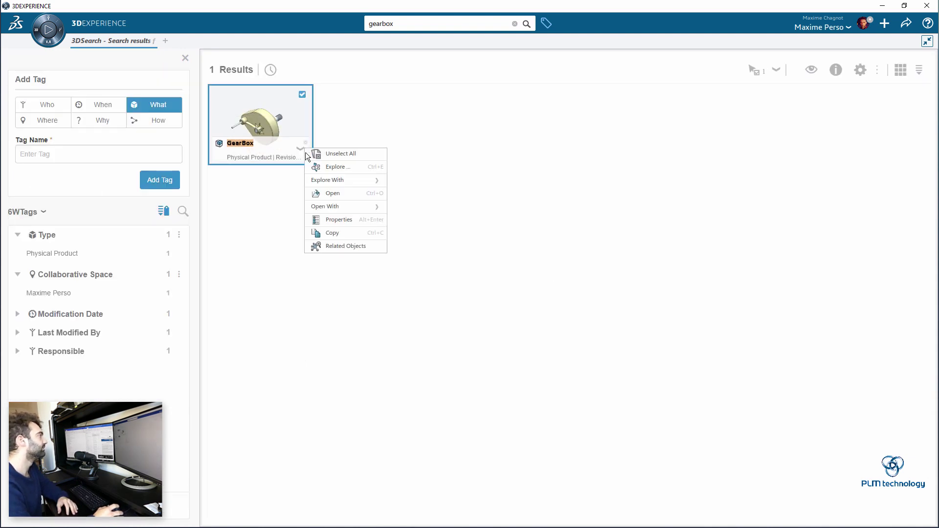
pyautogui.click(332, 193)
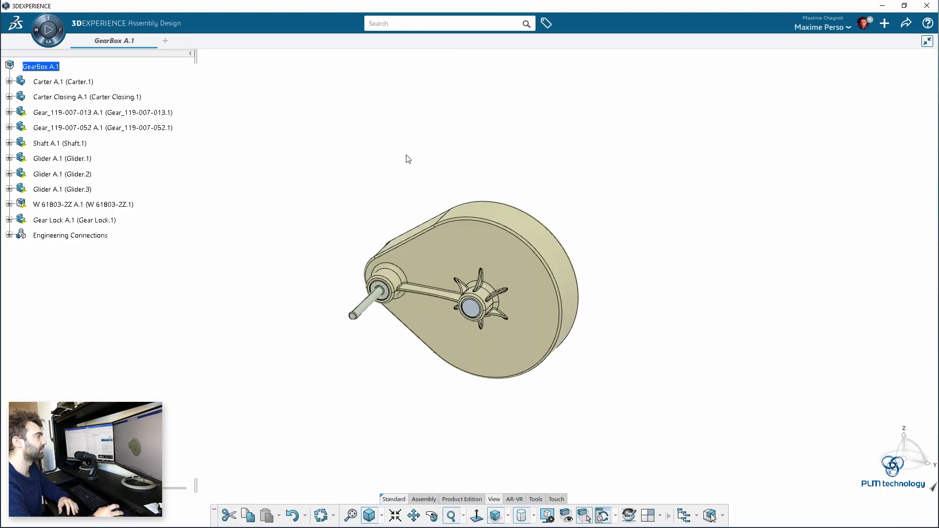
# - Insert a new drawing titled "Drawing Gearbox 01" under the GearBox root product
pyautogui.moveTo(571, 237)
pyautogui.mouseDown(button='middle')
pyautogui.moveTo(308, 174)
pyautogui.moveTo(497, 235)
pyautogui.mouseUp(button='middle')
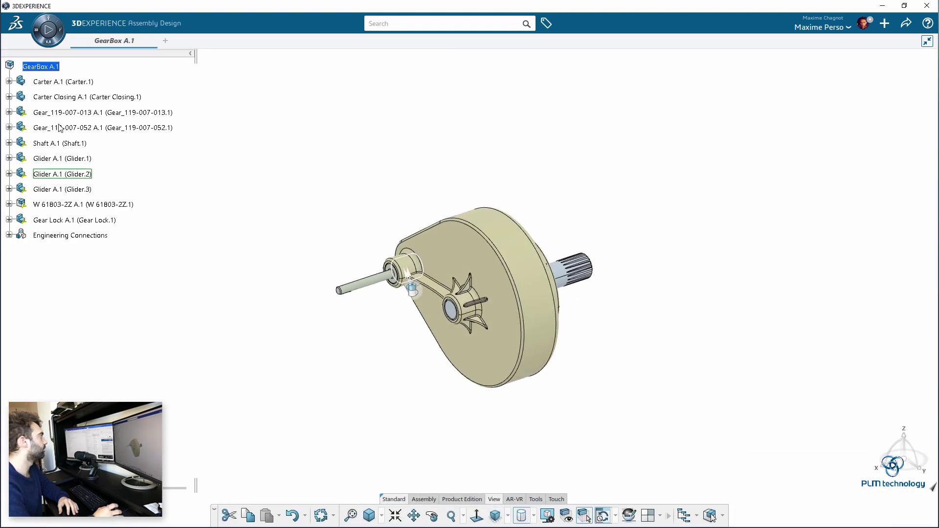
pyautogui.moveTo(300, 388); pyautogui.dragTo(335, 392, button='middle')
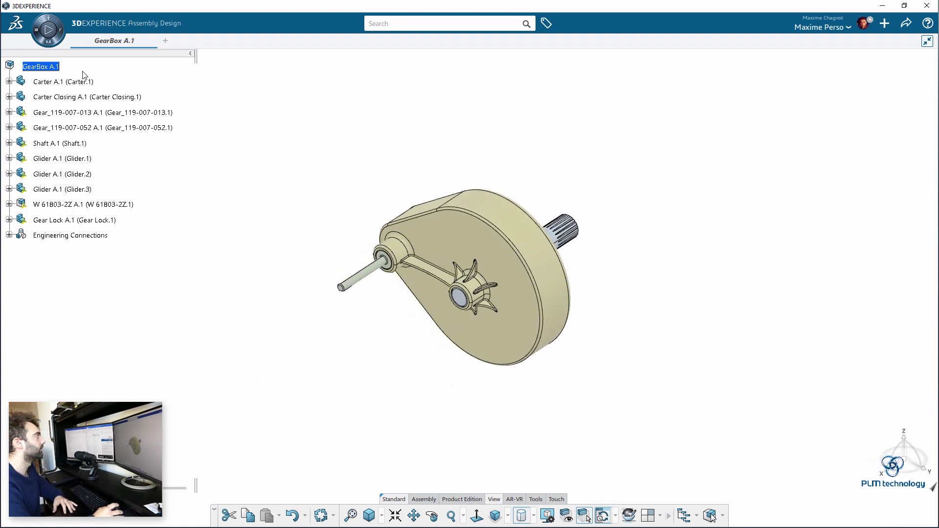
pyautogui.click(45, 69)
pyautogui.rightClick(45, 70)
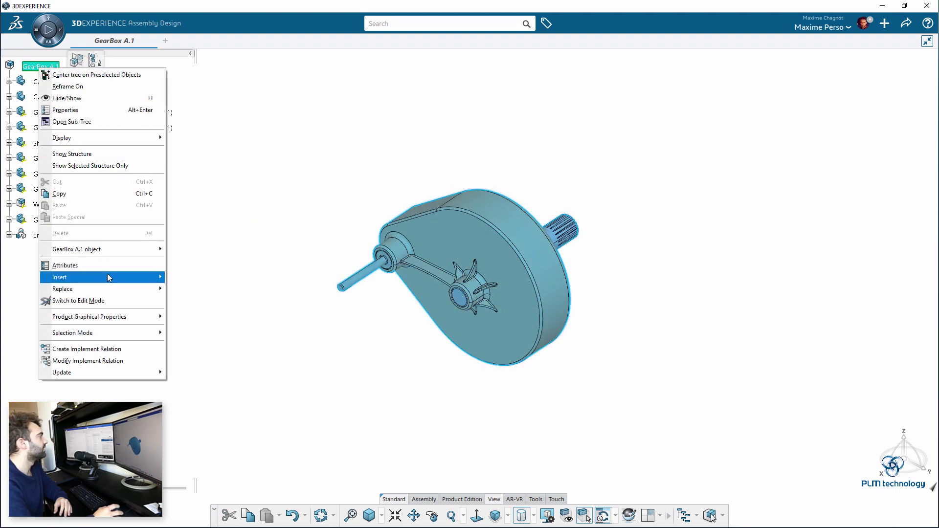
pyautogui.moveTo(107, 277)
pyautogui.click(211, 324)
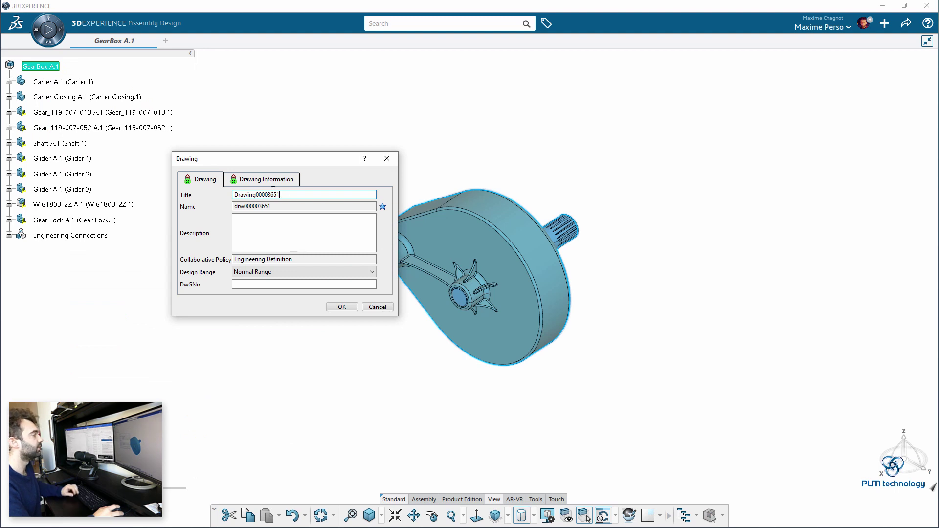
pyautogui.moveTo(247, 195); pyautogui.dragTo(295, 203)
pyautogui.click(294, 197)
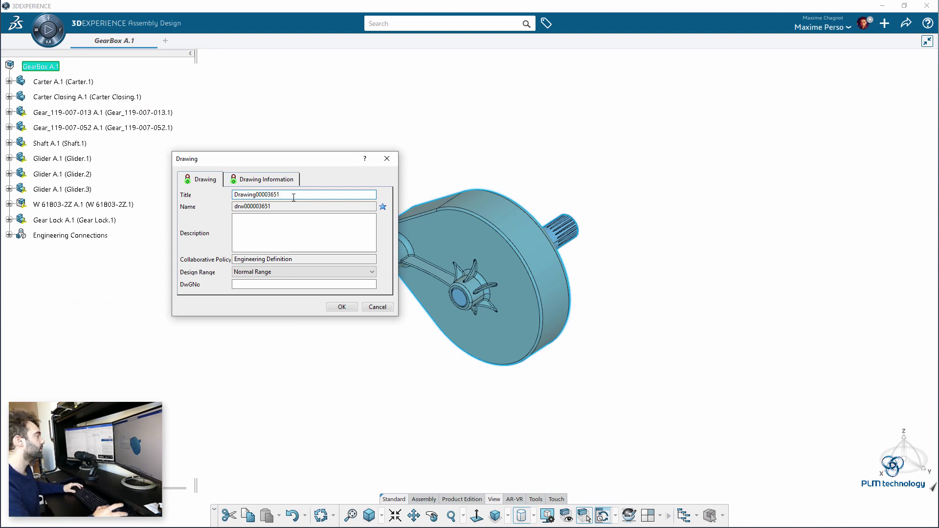
pyautogui.press('BackSpace')
pyautogui.press('BackSpace')
pyautogui.press('BackSpace')
pyautogui.press('BackSpace')
pyautogui.press('BackSpace')
pyautogui.press('BackSpace')
pyautogui.press('BackSpace')
pyautogui.press('BackSpace')
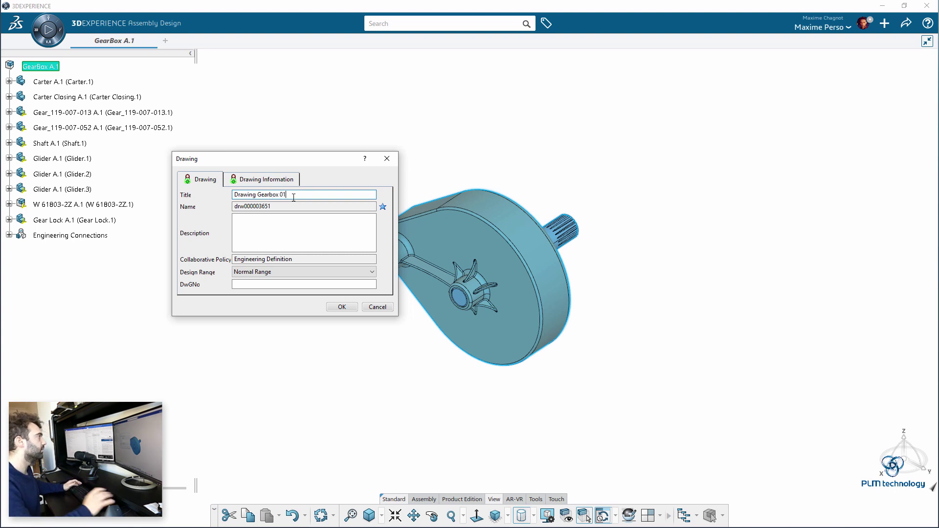
pyautogui.click(342, 307)
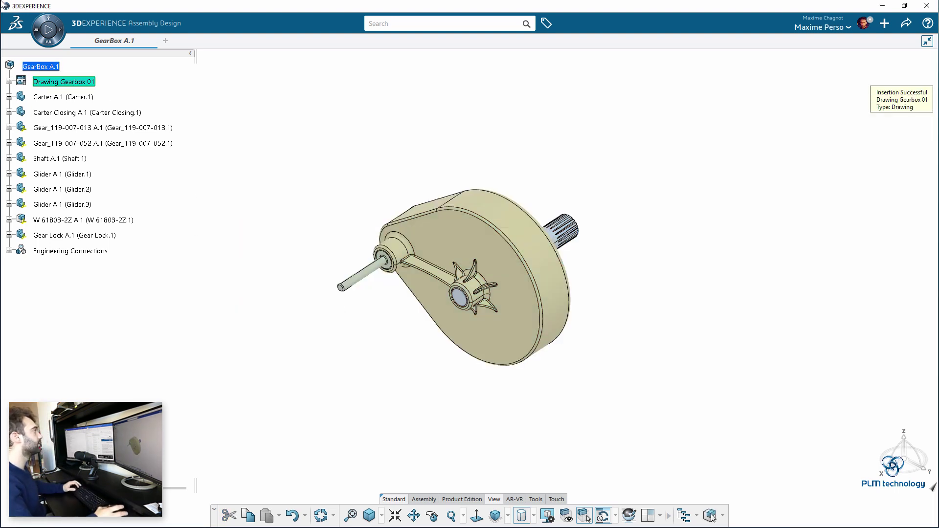
# - Open Drawing Gearbox 01 for editing alongside the GearBox assembly
pyautogui.doubleClick(73, 82)
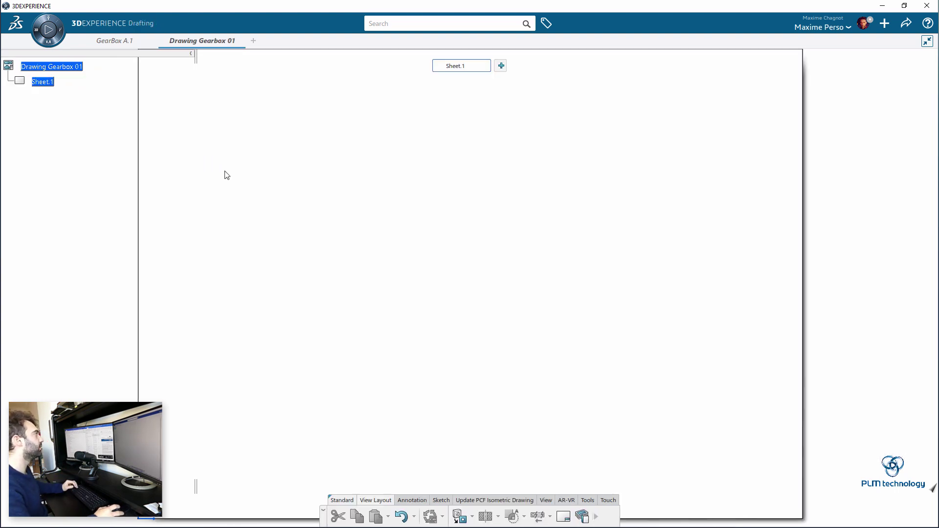
pyautogui.click(121, 41)
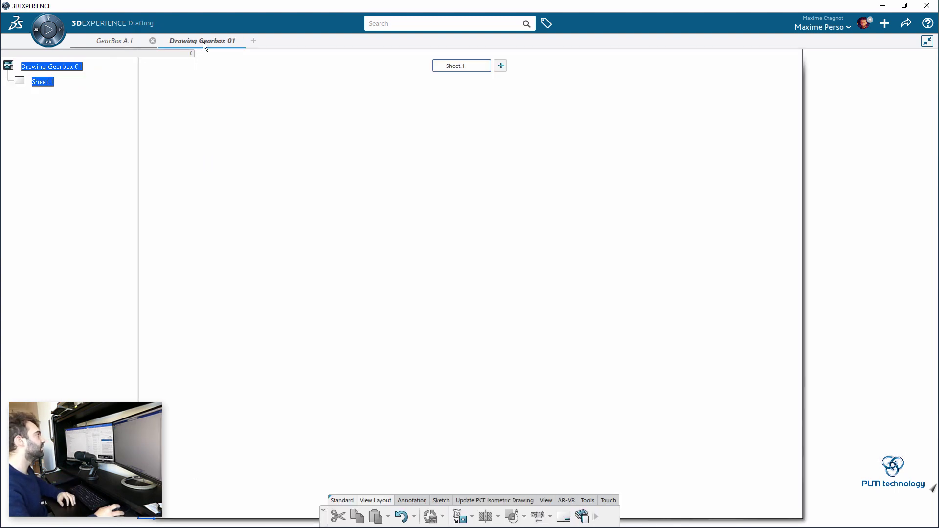
pyautogui.click(200, 41)
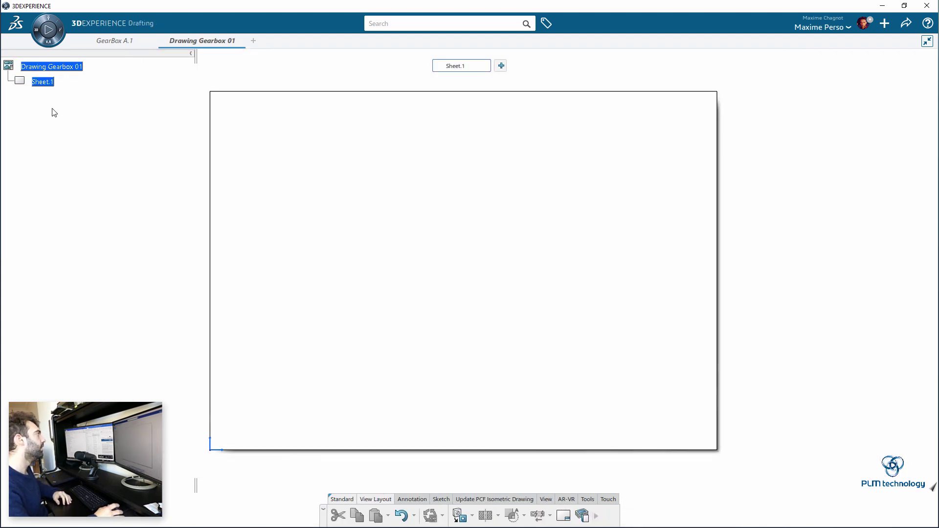
# - Set the format of Sheet.1 to A3 ISO in its properties
pyautogui.rightClick(42, 81)
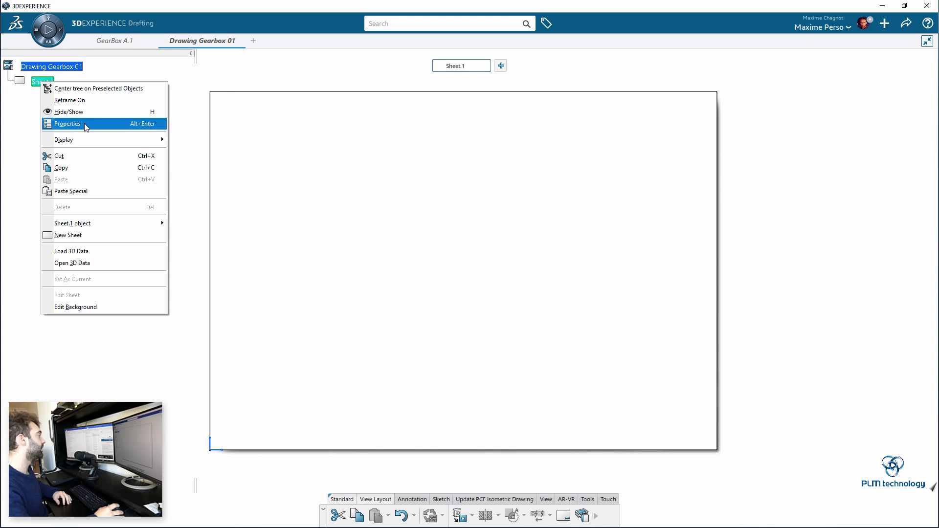
pyautogui.click(87, 129)
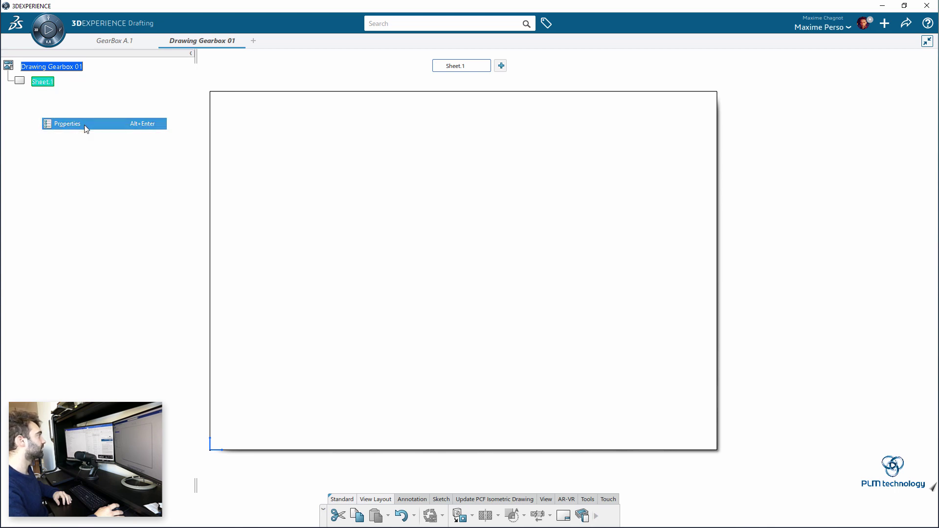
pyautogui.click(614, 118)
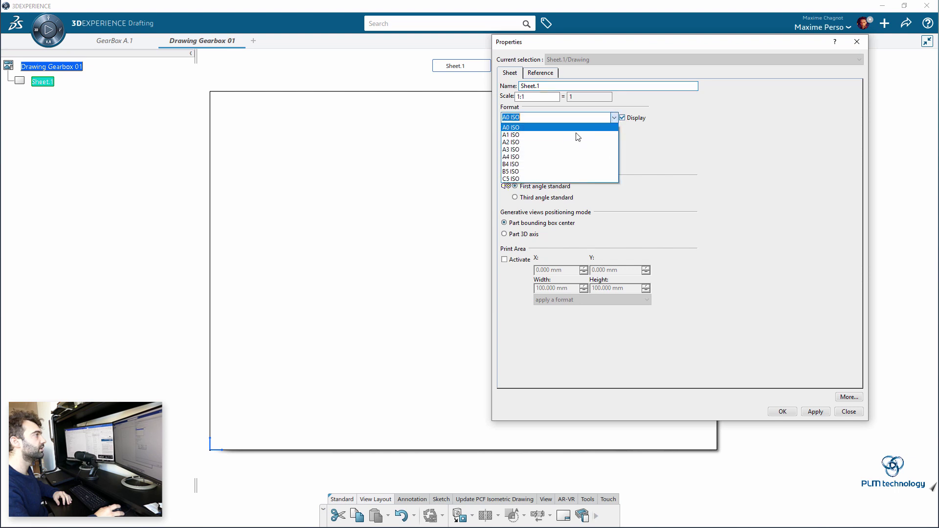
pyautogui.click(578, 146)
pyautogui.click(813, 414)
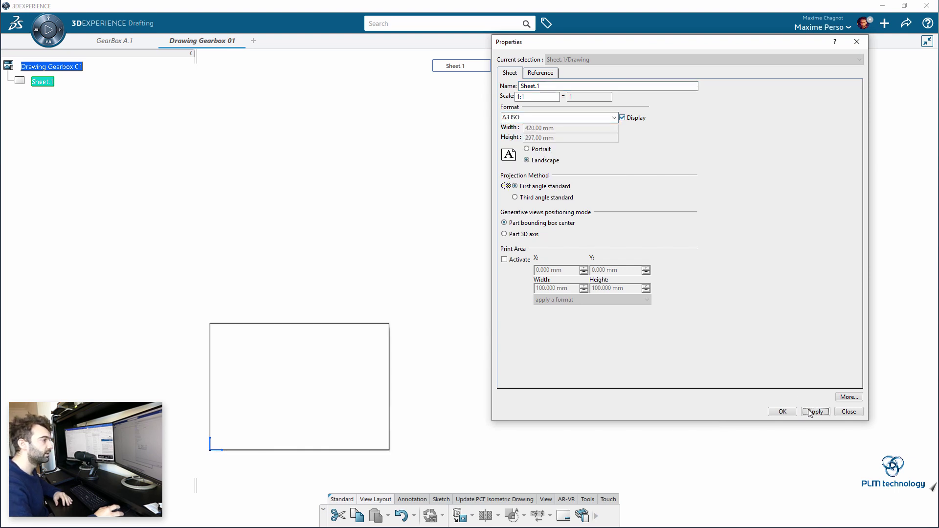
pyautogui.click(787, 412)
# - Create an isometric view of the whole GearBox assembly on Sheet.1, using the 3D model's current orientation
pyautogui.moveTo(470, 403); pyautogui.dragTo(467, 314, button='middle')
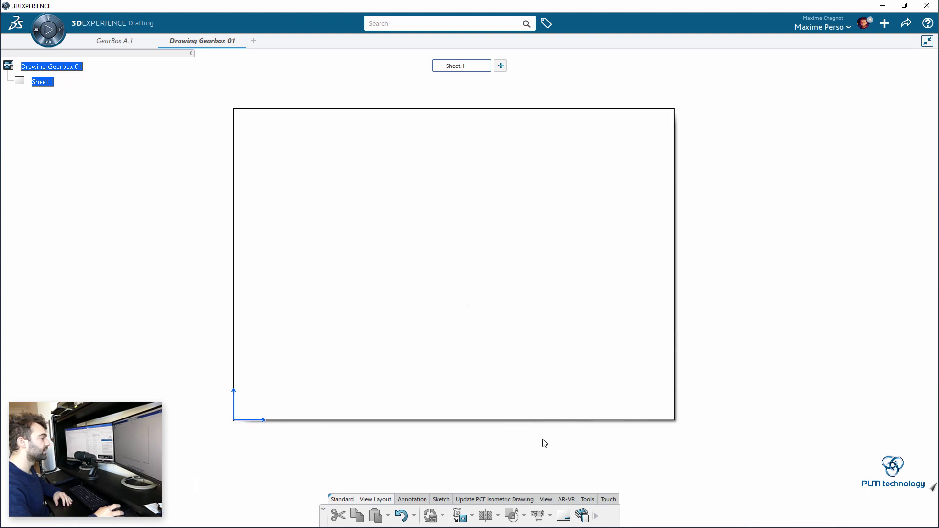
pyautogui.click(474, 517)
pyautogui.click(474, 496)
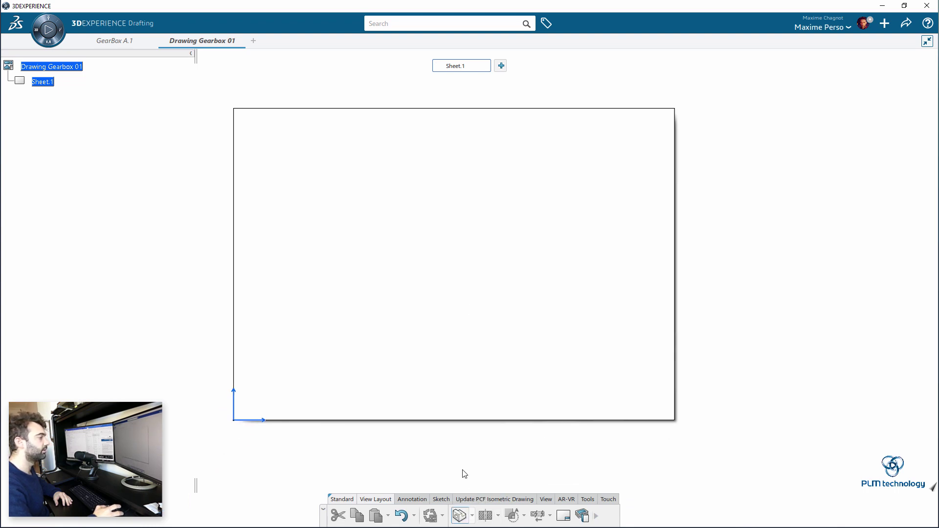
pyautogui.click(115, 40)
pyautogui.click(43, 70)
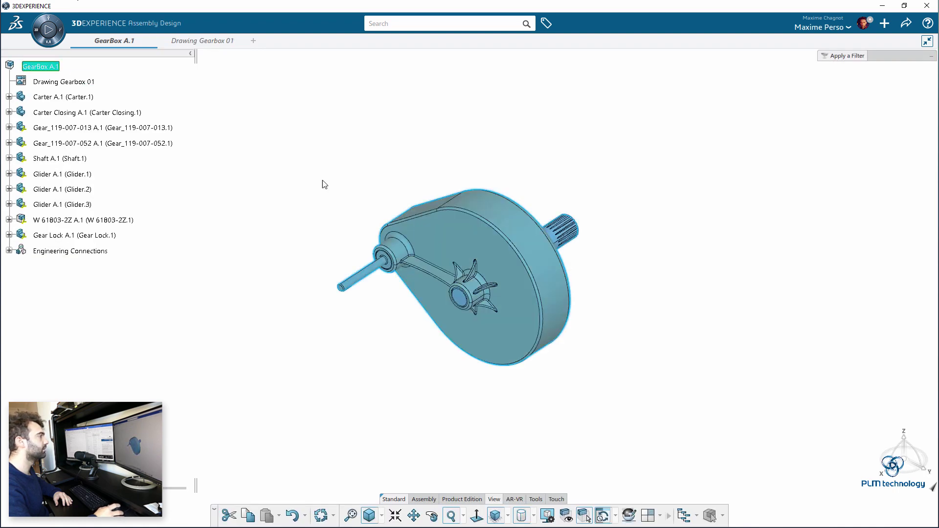
pyautogui.click(470, 244)
pyautogui.click(607, 323)
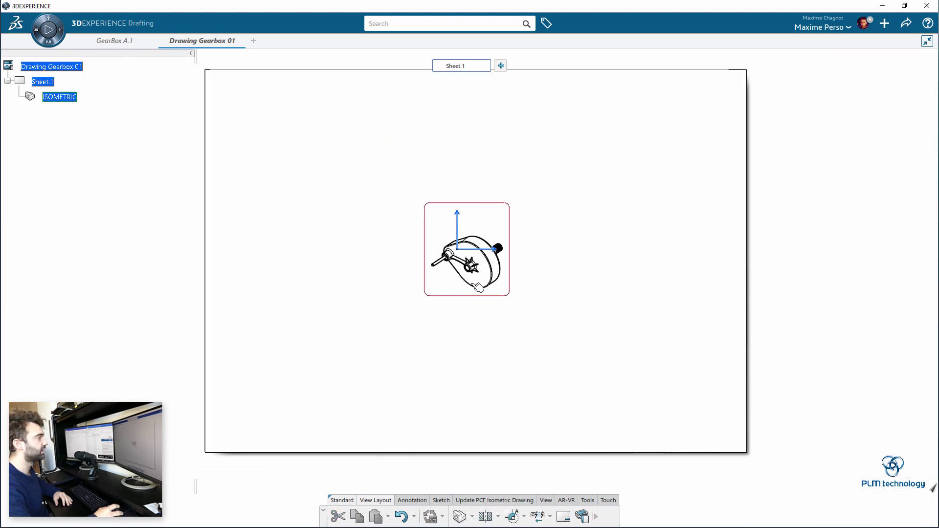
pyautogui.moveTo(443, 285); pyautogui.dragTo(234, 162)
pyautogui.moveTo(304, 245)
pyautogui.mouseDown(button='middle')
pyautogui.moveTo(316, 272)
pyautogui.moveTo(345, 295)
pyautogui.moveTo(371, 280)
pyautogui.moveTo(390, 288)
pyautogui.mouseUp(button='middle')
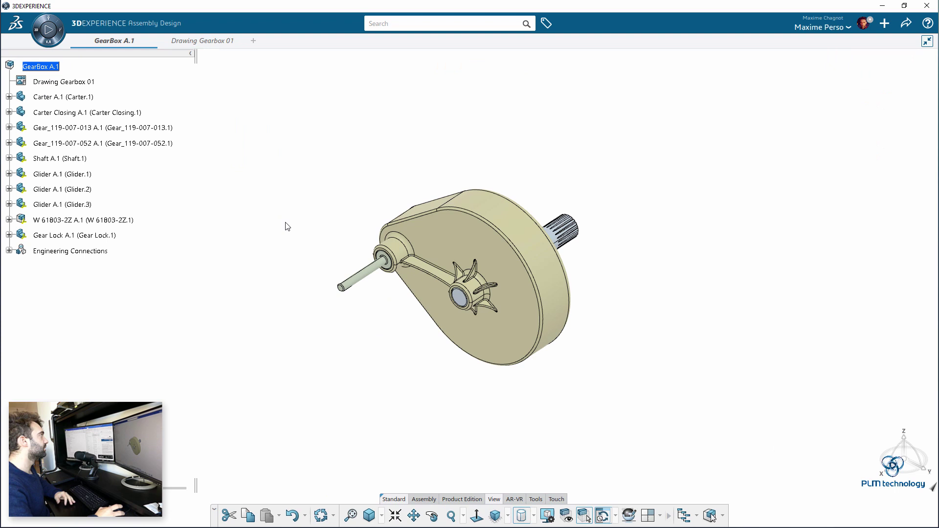
pyautogui.moveTo(287, 224)
pyautogui.mouseDown(button='middle')
pyautogui.moveTo(174, 182)
pyautogui.moveTo(237, 232)
pyautogui.moveTo(299, 242)
pyautogui.moveTo(321, 221)
pyautogui.mouseUp(button='middle')
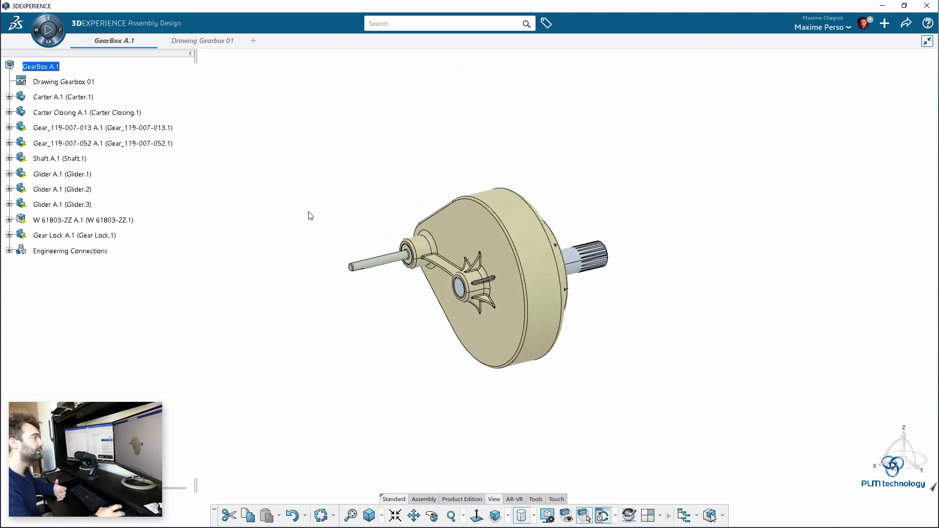
pyautogui.moveTo(322, 204); pyautogui.dragTo(348, 223, button='middle')
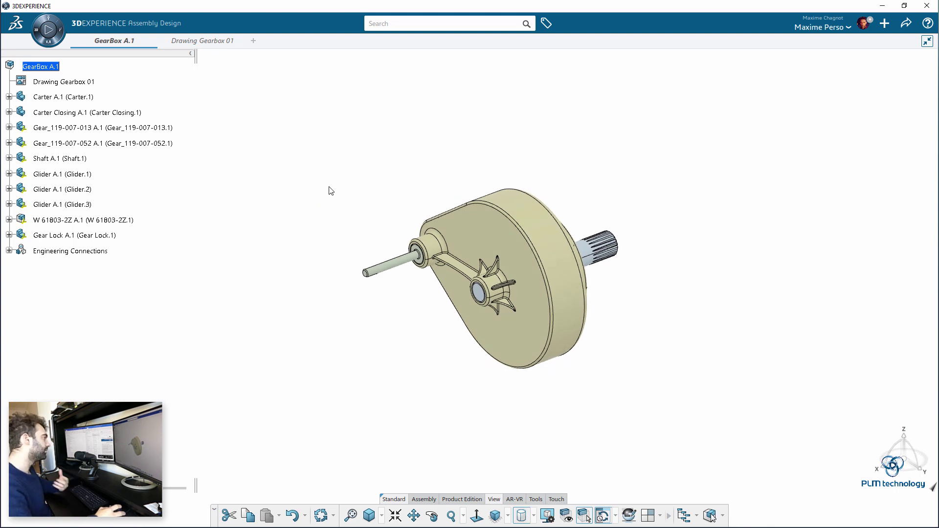
pyautogui.moveTo(336, 196); pyautogui.dragTo(405, 358, button='middle')
# - Insert a new product markup titled "Markup Gearbox 01" under the GearBox root product
pyautogui.click(49, 67)
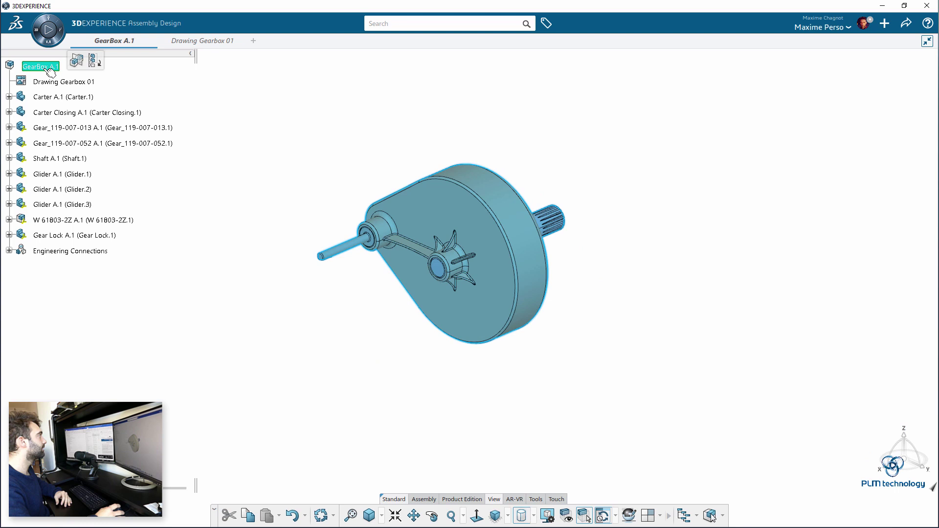
pyautogui.rightClick(38, 67)
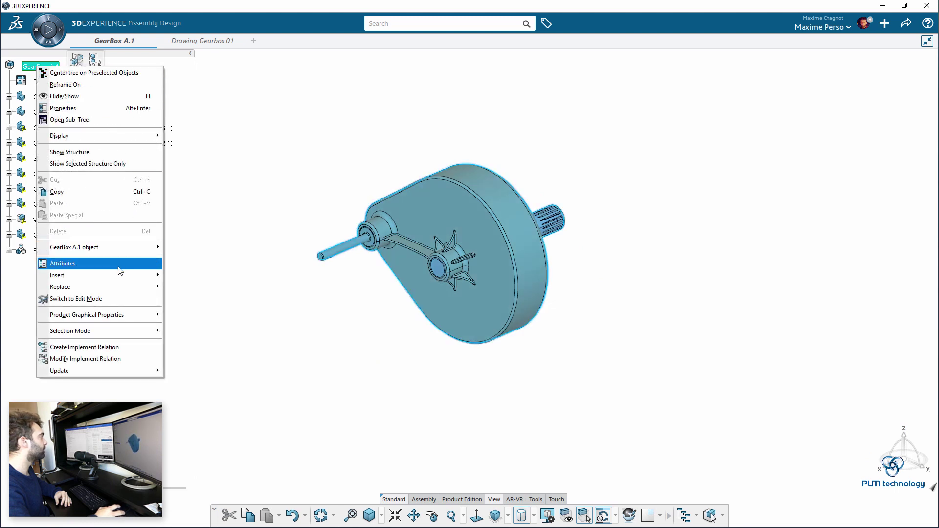
pyautogui.moveTo(143, 275)
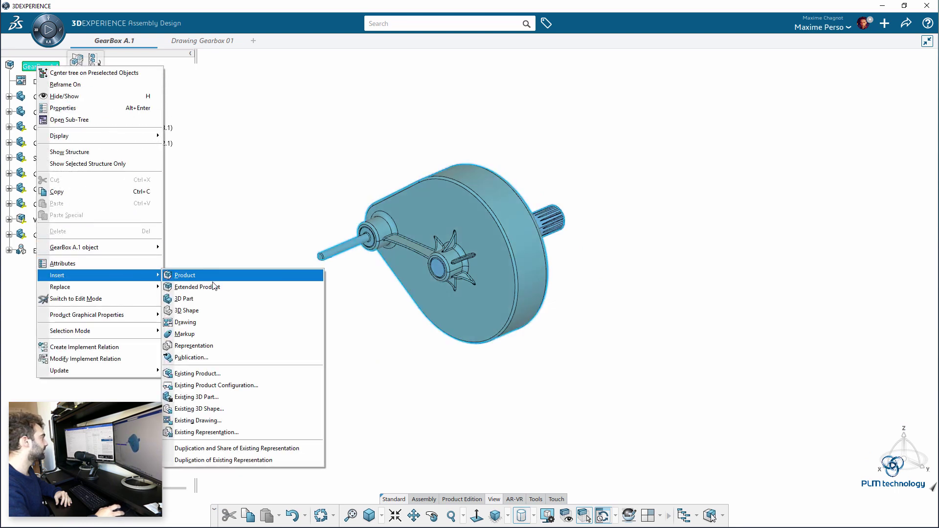
pyautogui.click(205, 334)
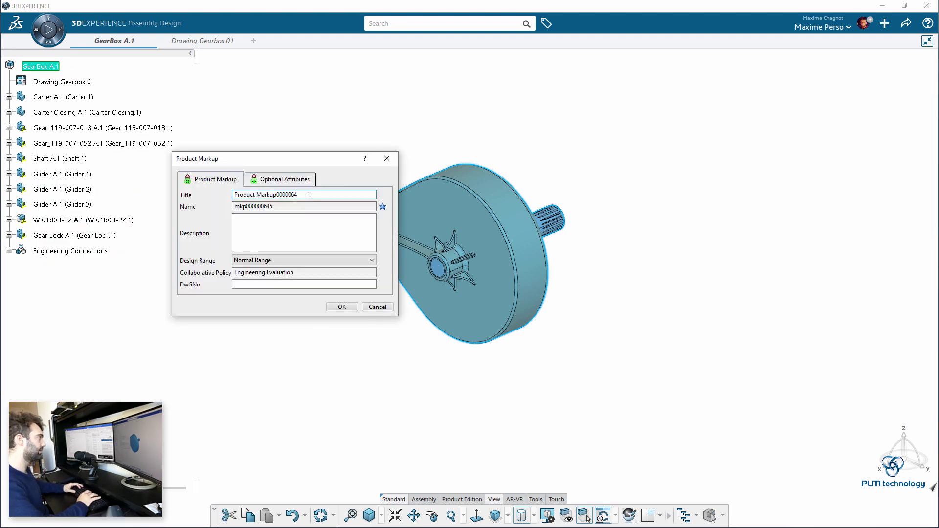
pyautogui.press('BackSpace')
pyautogui.press('BackSpace')
pyautogui.press('BackSpace')
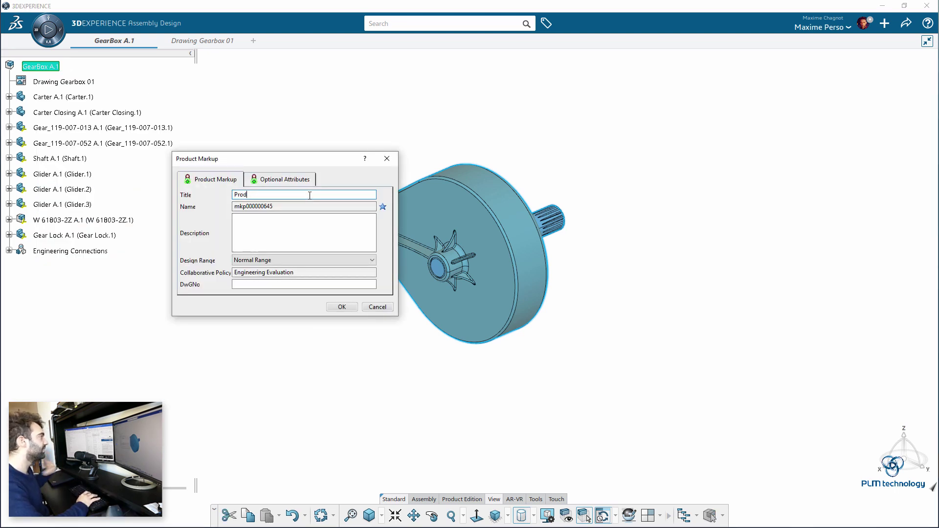
pyautogui.press('BackSpace')
pyautogui.press('BackSpace')
pyautogui.press('BackSpace')
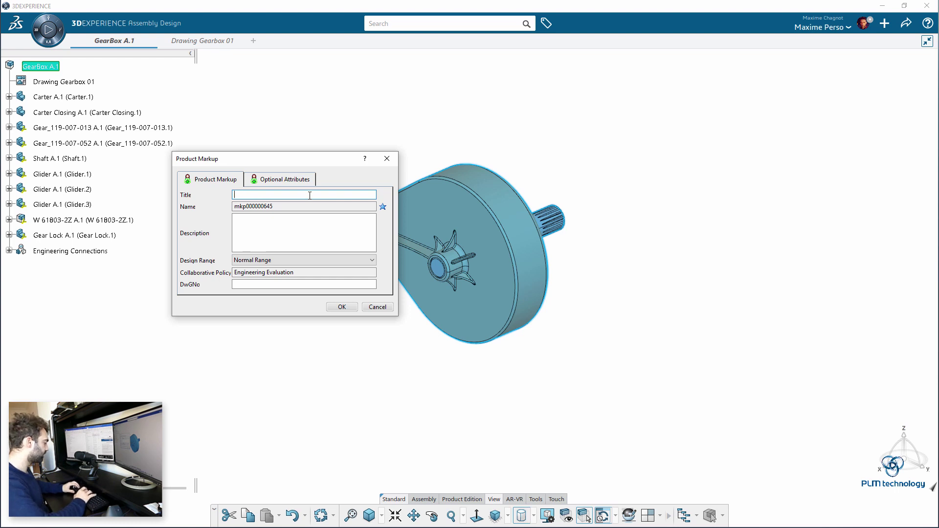
pyautogui.write('Markup')
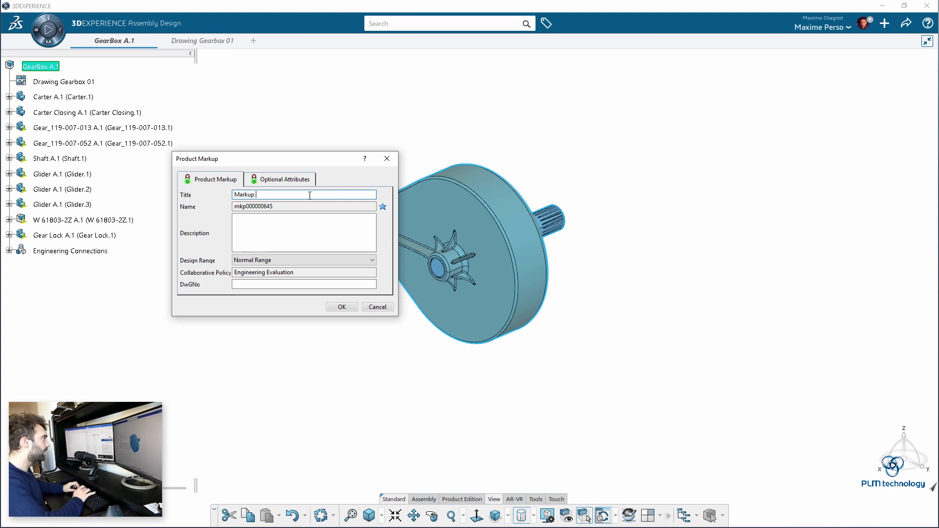
pyautogui.write(' Gearbox')
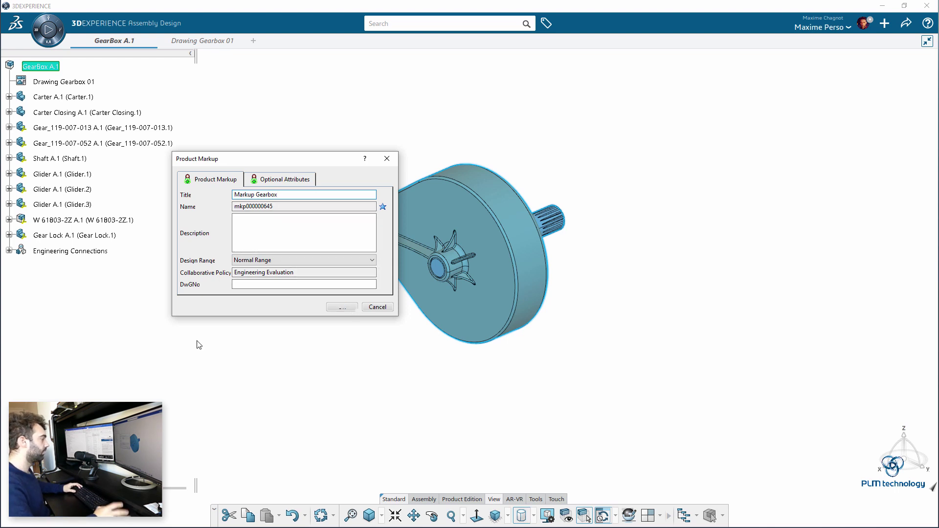
pyautogui.write(' 01')
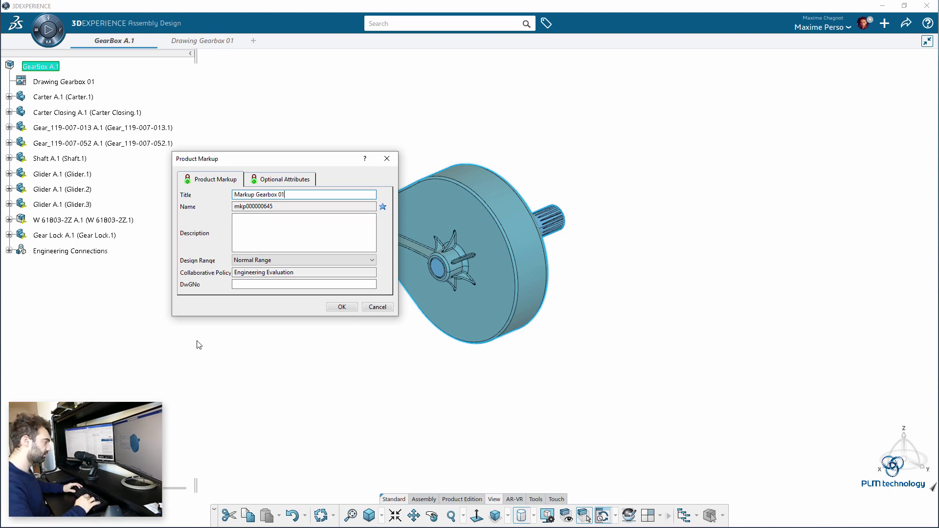
pyautogui.click(341, 308)
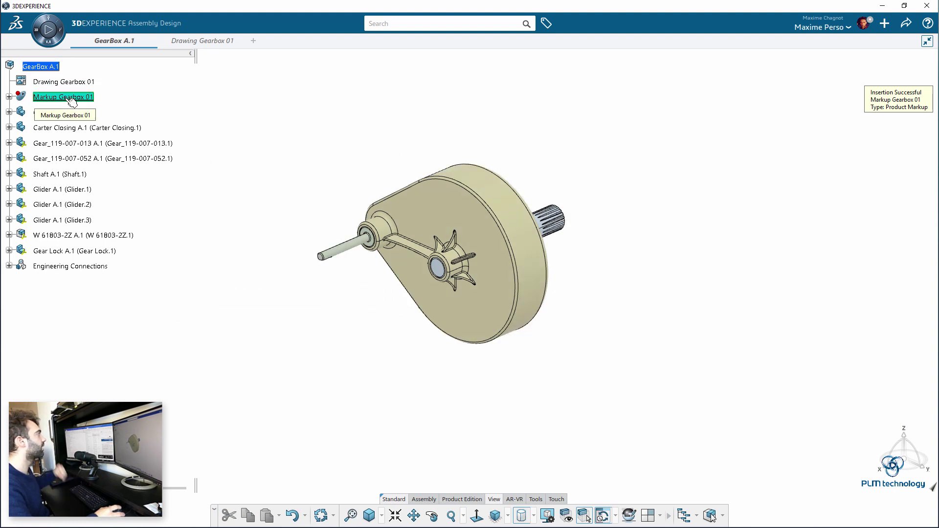
# - Switch to the Design Review app and capture the current view of the gearbox as a slide in Markup Gearbox 01
pyautogui.click(9, 97)
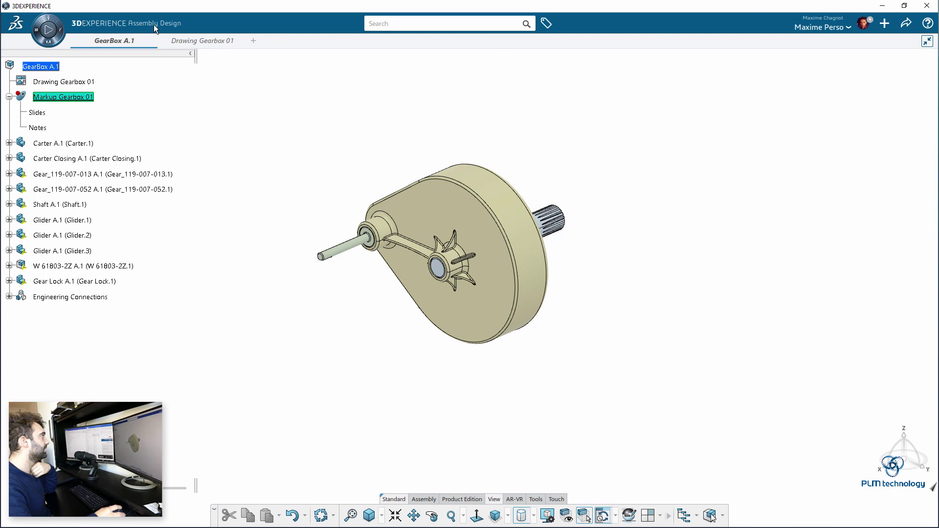
pyautogui.click(54, 21)
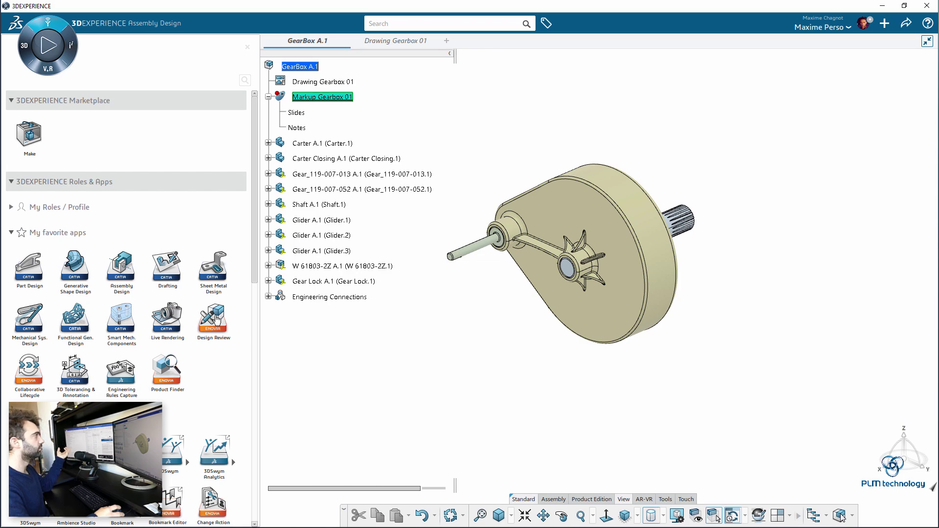
pyautogui.click(216, 319)
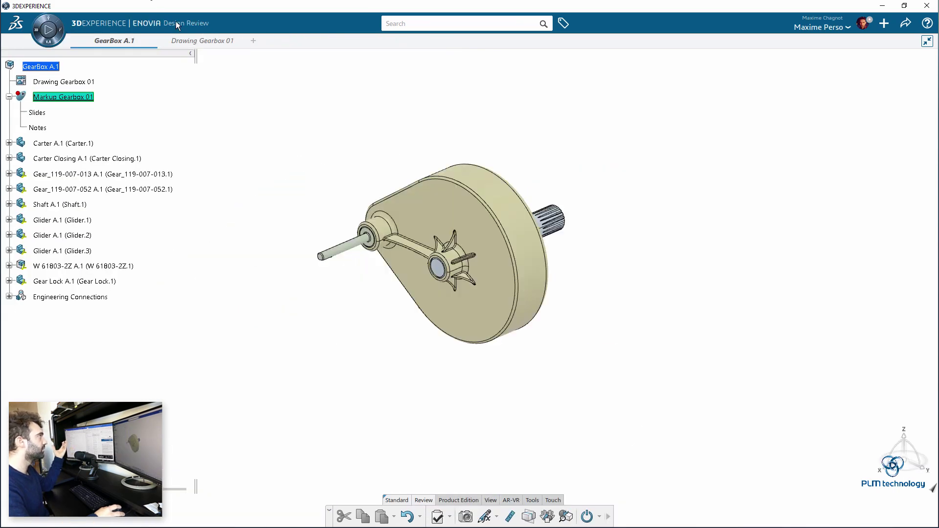
pyautogui.click(462, 517)
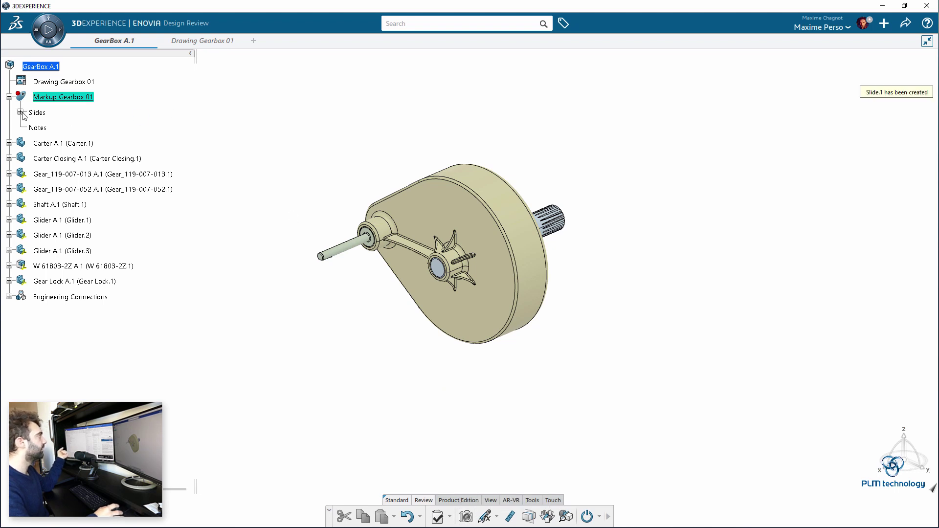
pyautogui.click(21, 112)
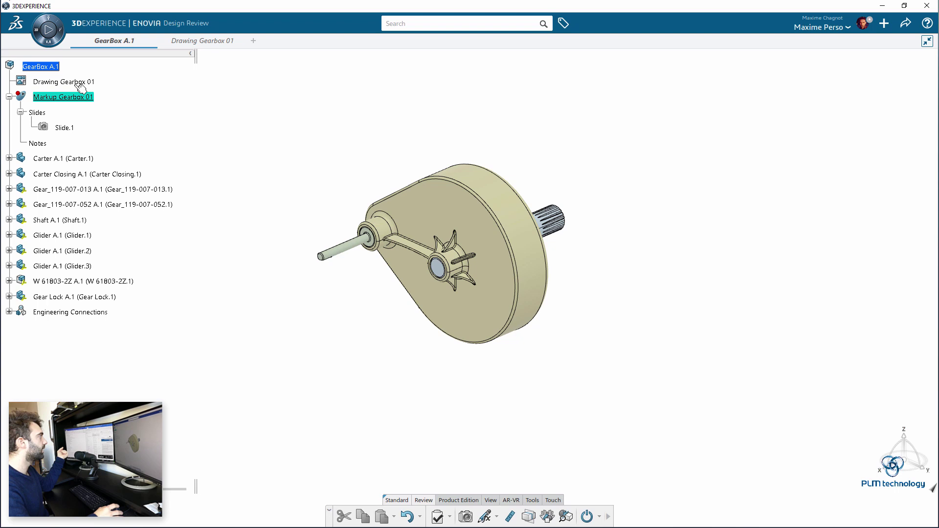
# - Rename the new slide in Markup Gearbox 01 to "Exploded View" in its feature properties
pyautogui.click(63, 129)
pyautogui.rightClick(72, 130)
pyautogui.click(125, 182)
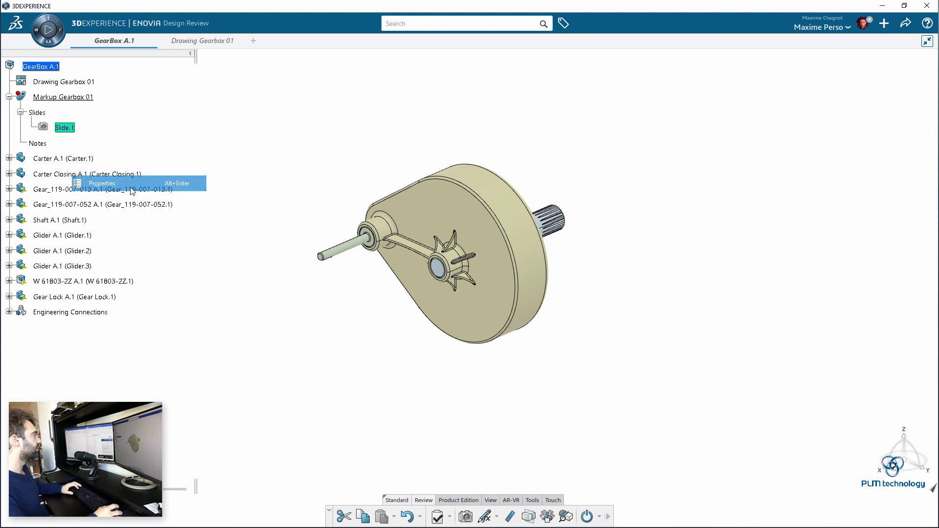
pyautogui.click(557, 73)
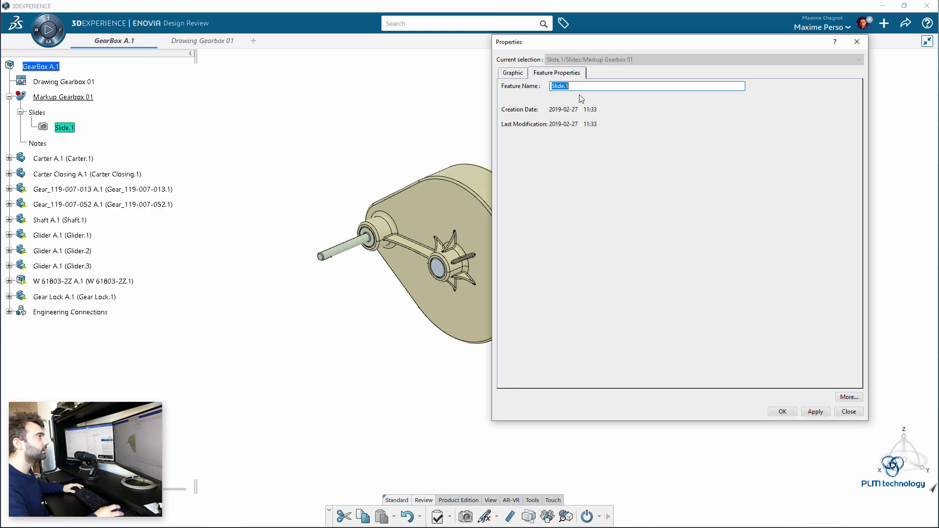
pyautogui.write('Exploded View')
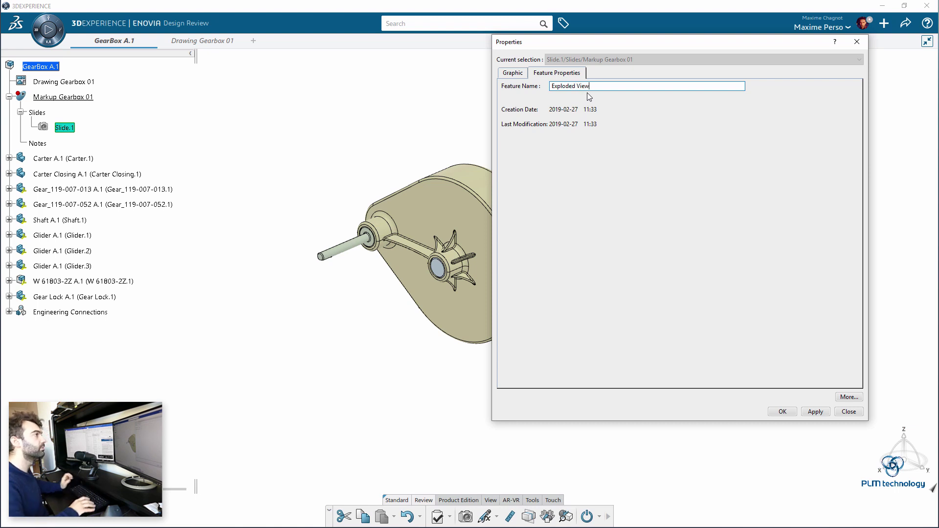
pyautogui.press('Return')
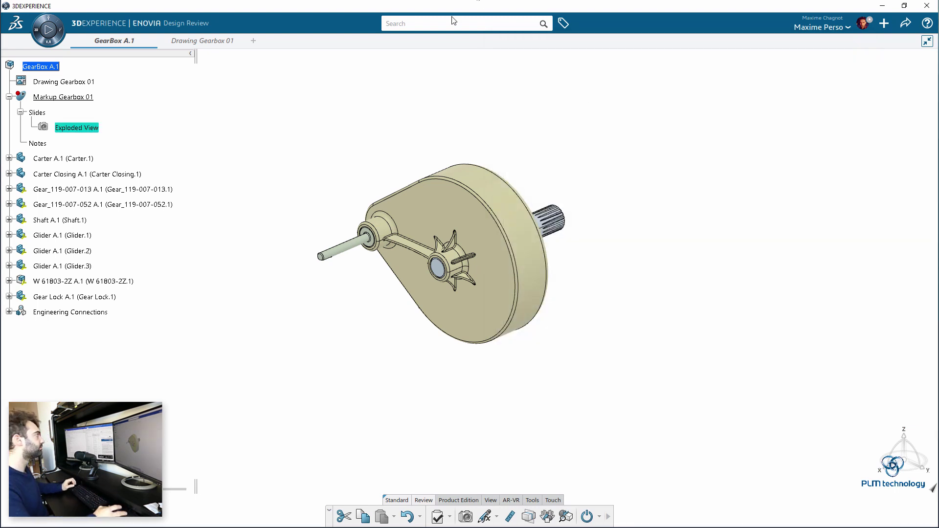
# - Rotate the gearbox away from the captured view and apply the Exploded View slide to recall its stored viewpoint
pyautogui.moveTo(368, 153); pyautogui.dragTo(313, 150, button='middle')
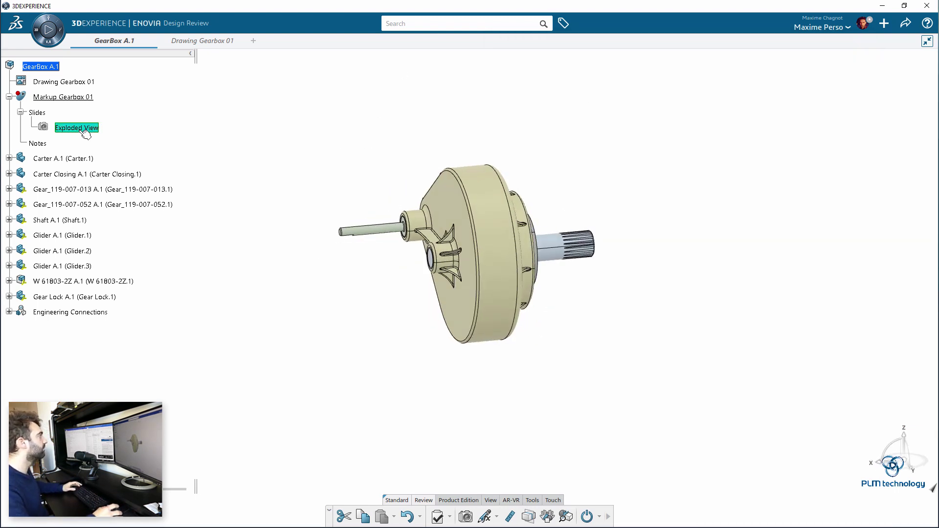
pyautogui.rightClick(77, 128)
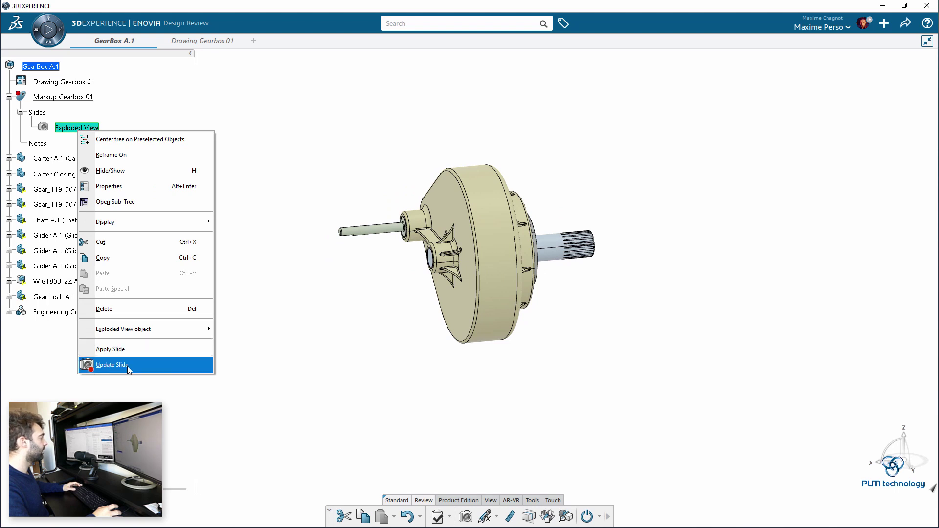
pyautogui.click(129, 352)
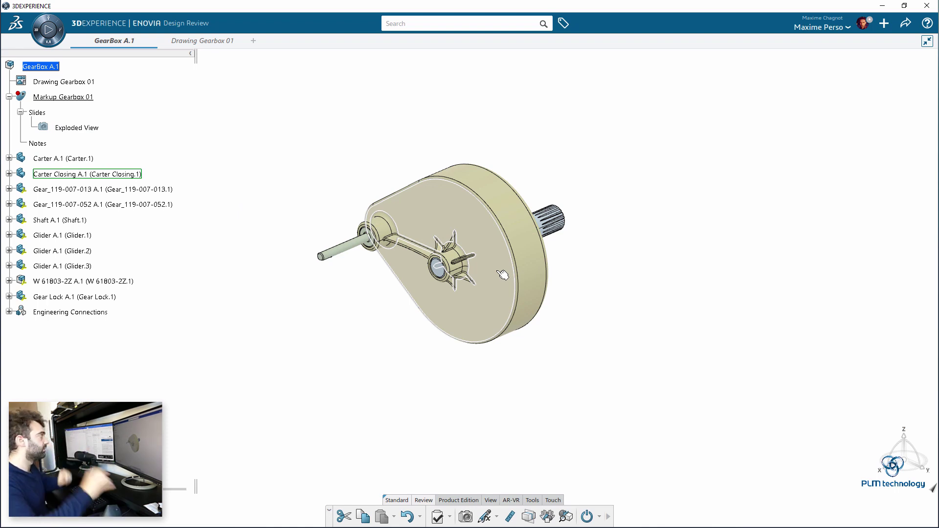
pyautogui.rightClick(80, 129)
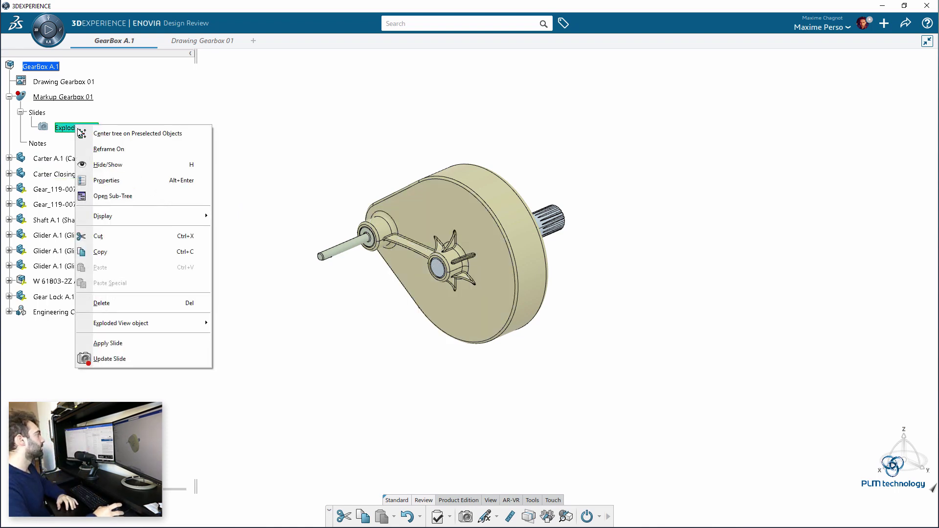
pyautogui.click(249, 364)
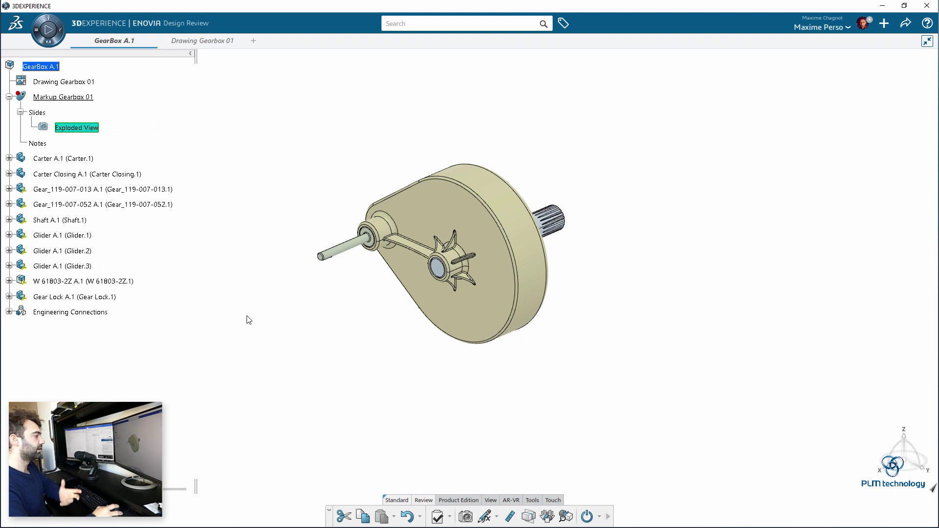
pyautogui.click(539, 432)
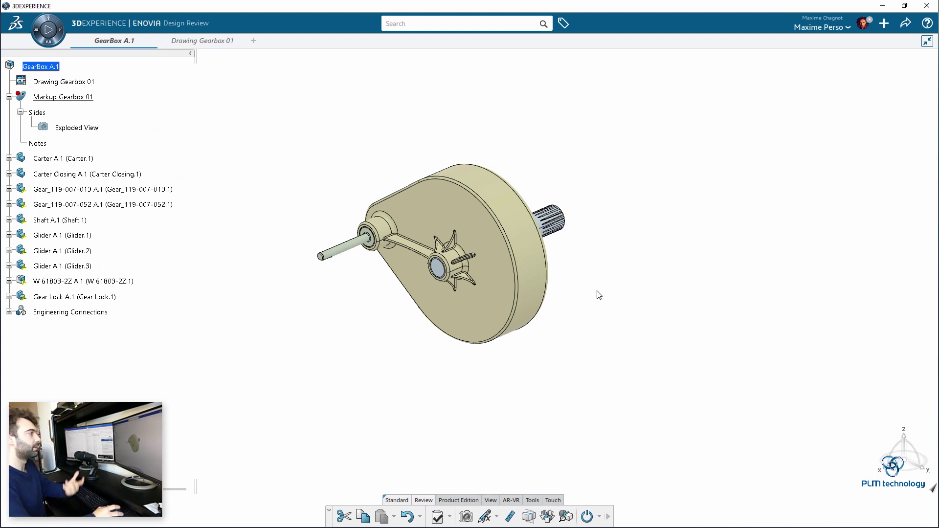
pyautogui.moveTo(514, 377); pyautogui.dragTo(528, 360, button='middle')
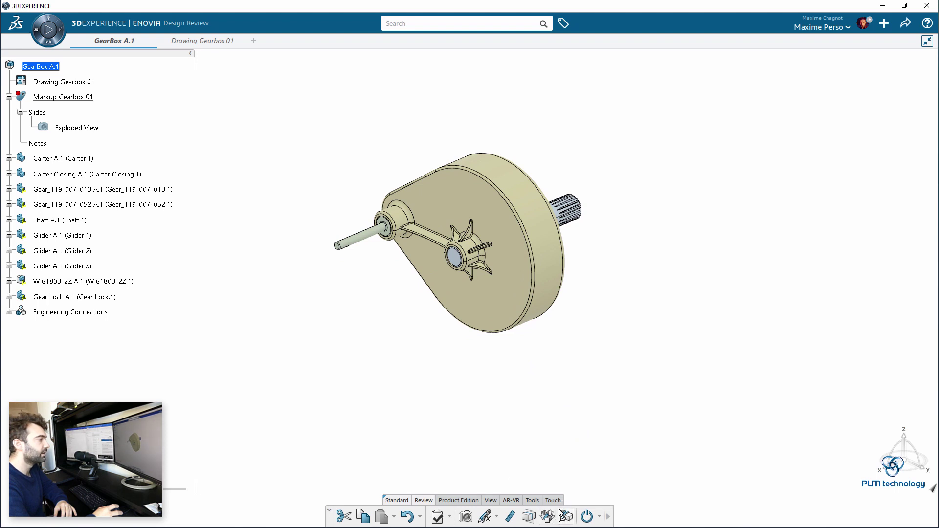
pyautogui.click(452, 502)
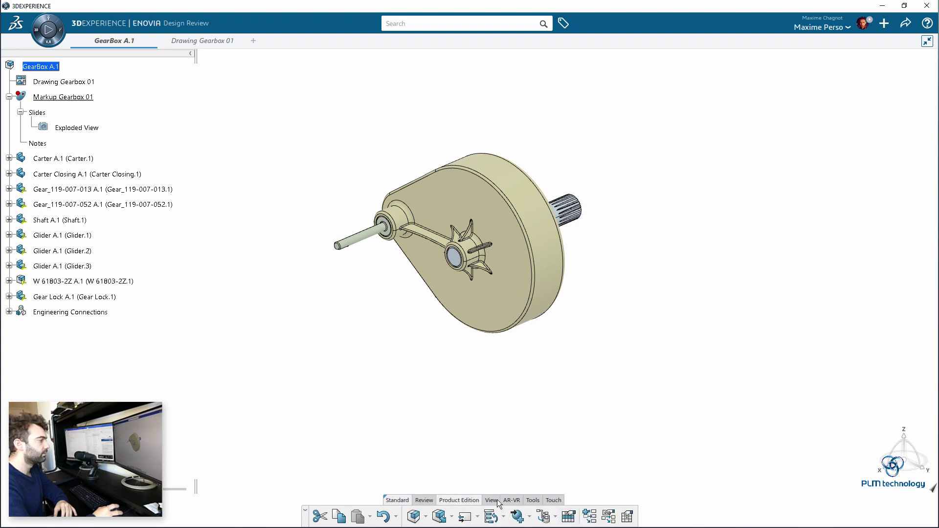
pyautogui.click(531, 500)
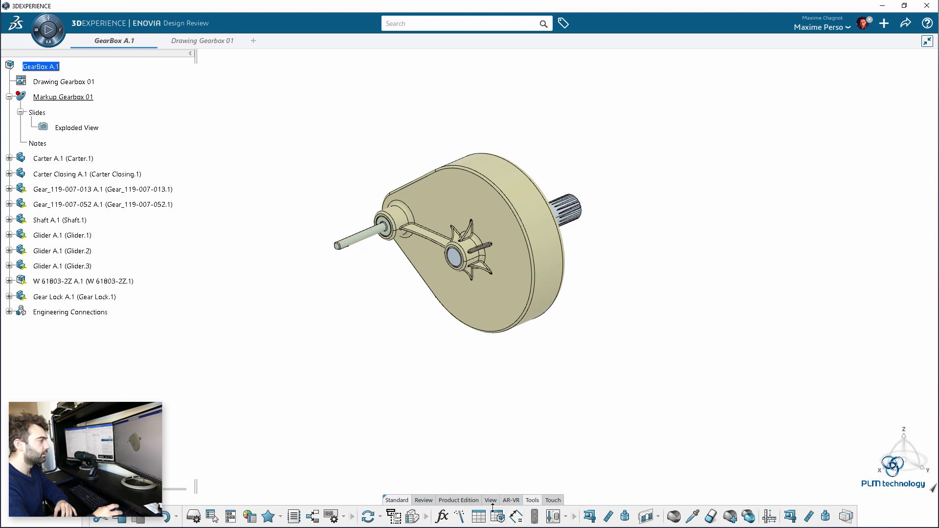
pyautogui.click(425, 501)
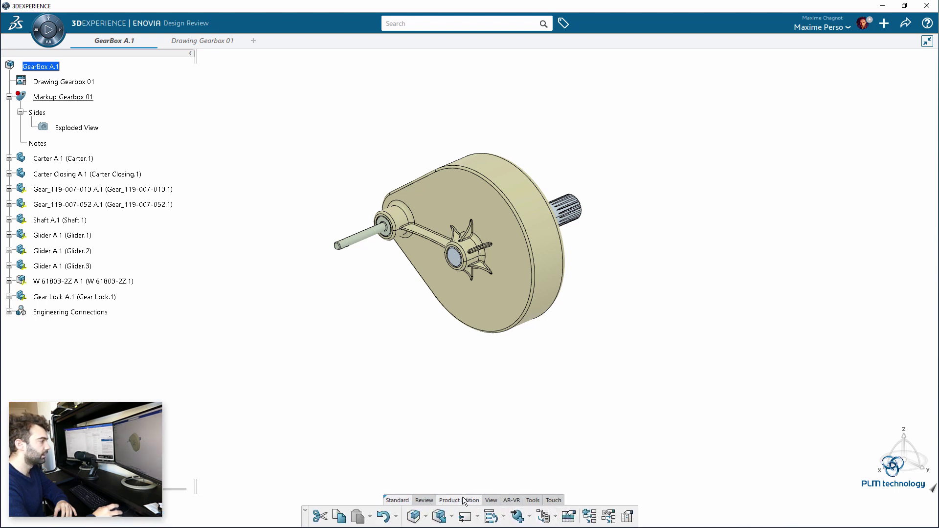
pyautogui.click(432, 501)
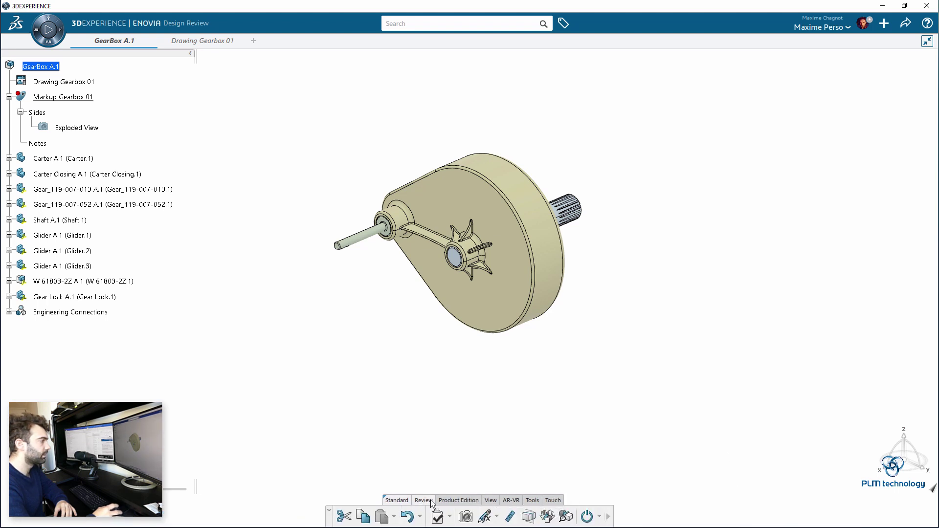
pyautogui.click(496, 518)
pyautogui.click(435, 462)
pyautogui.click(600, 517)
pyautogui.click(553, 484)
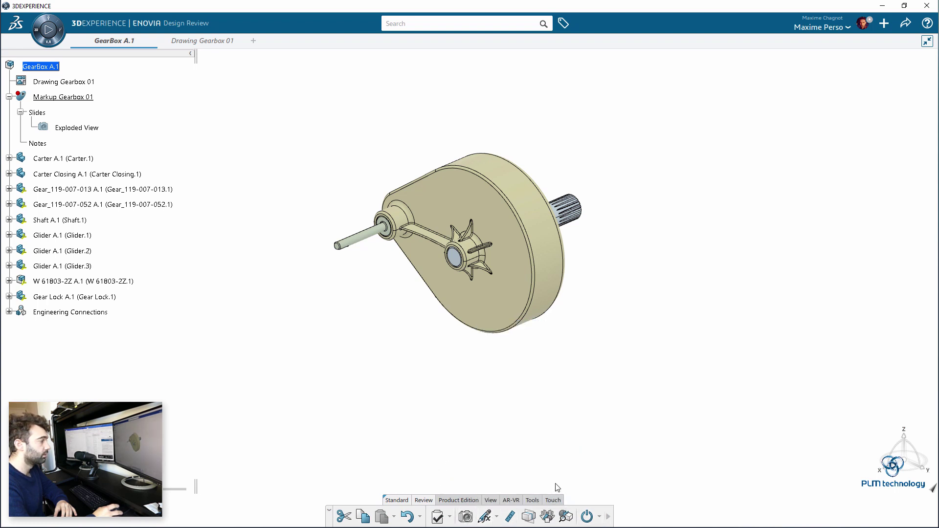
# - Pull Carter Closing away from the housing along the output shaft's axis using Manipulation along any axis, with respect to constraints turned off
pyautogui.click(610, 517)
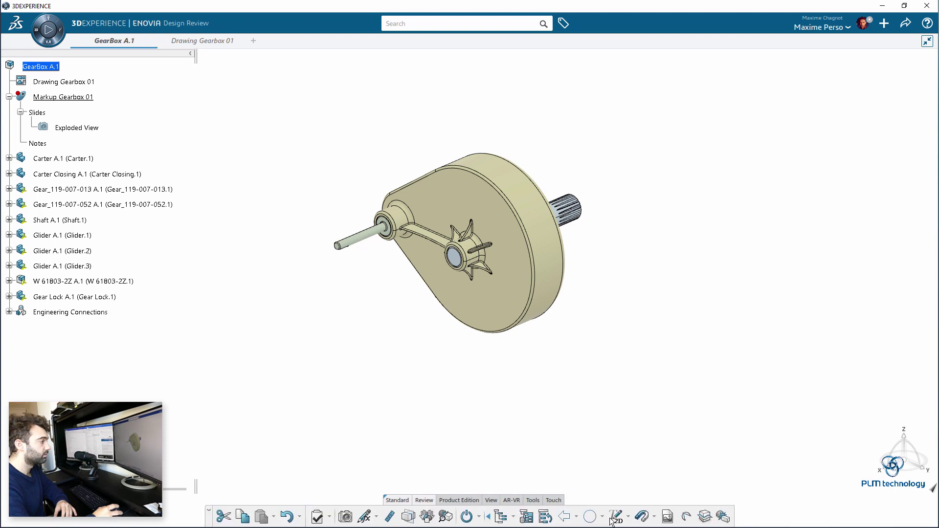
pyautogui.click(654, 517)
pyautogui.click(671, 497)
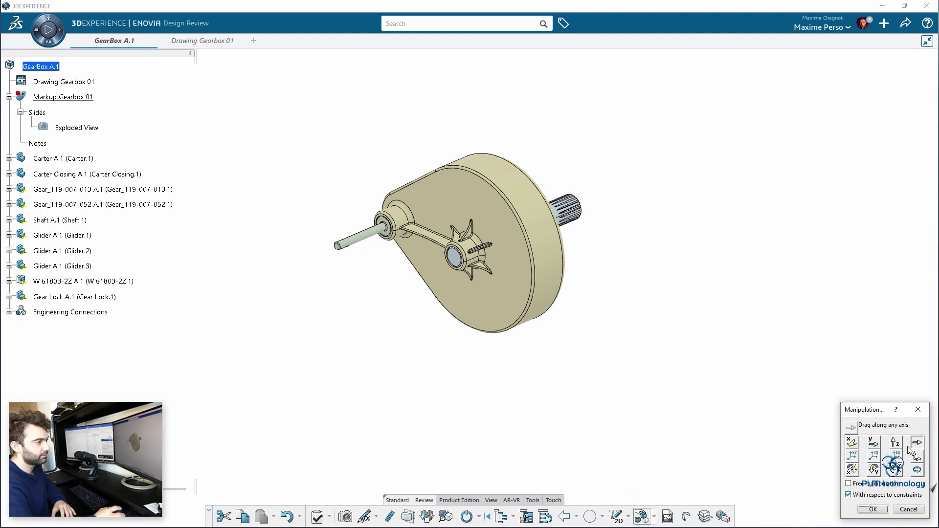
pyautogui.moveTo(879, 413); pyautogui.dragTo(783, 301)
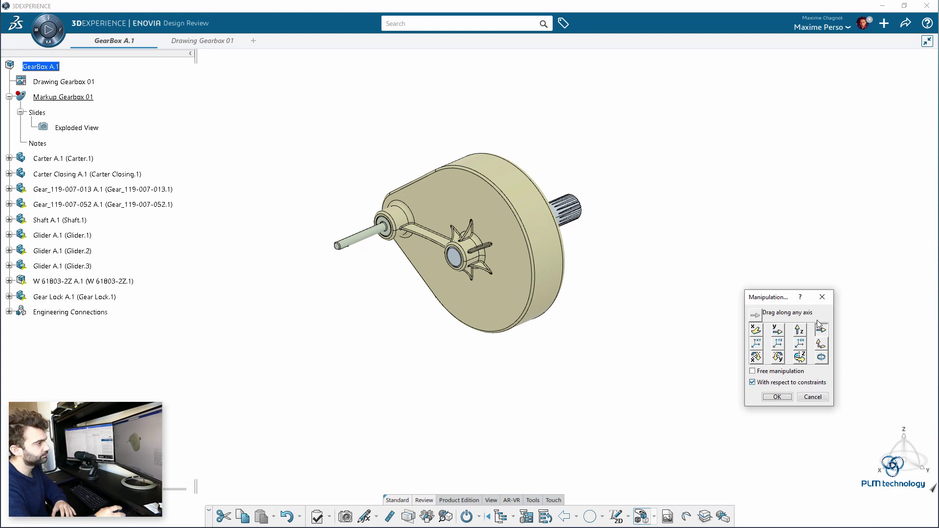
pyautogui.click(512, 241)
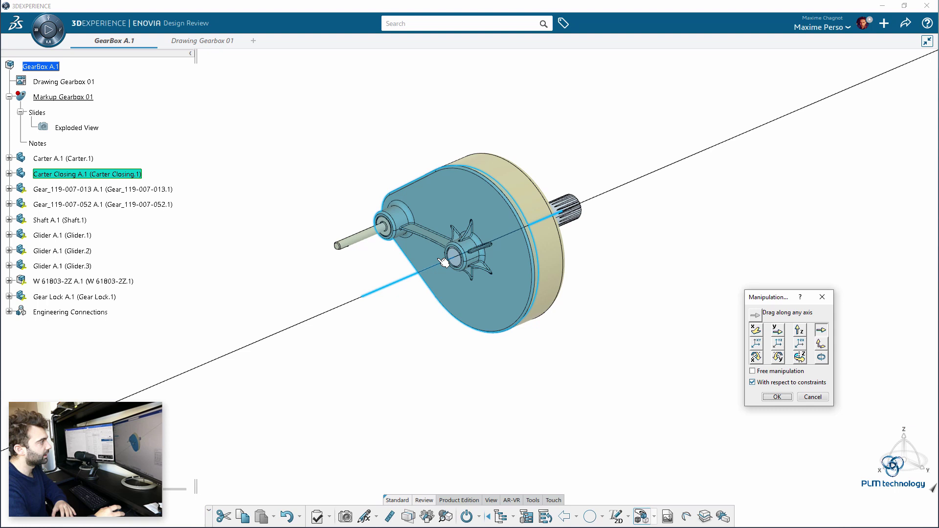
pyautogui.click(753, 383)
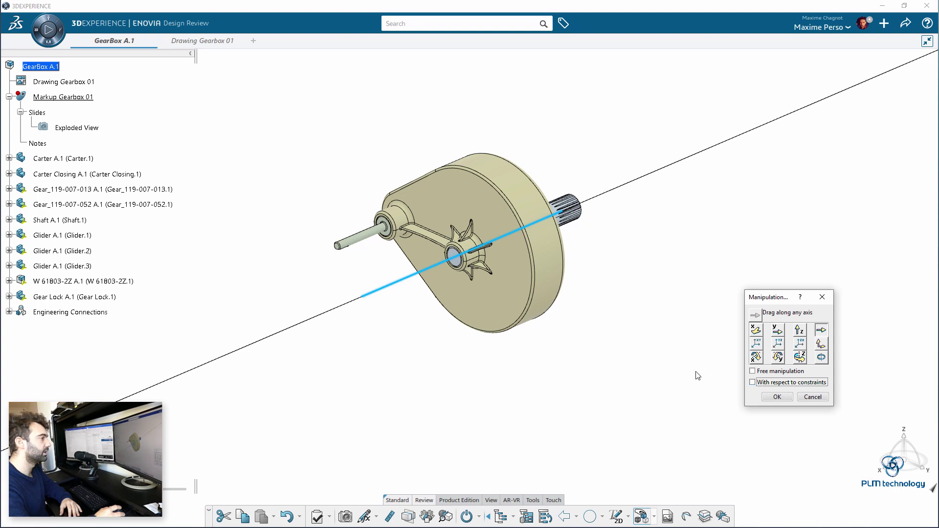
pyautogui.moveTo(474, 245); pyautogui.dragTo(304, 336)
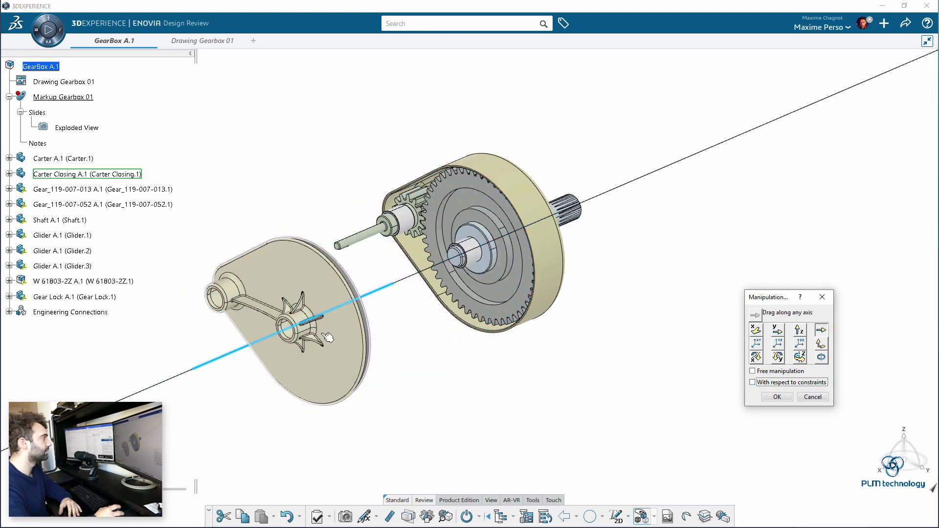
pyautogui.click(778, 397)
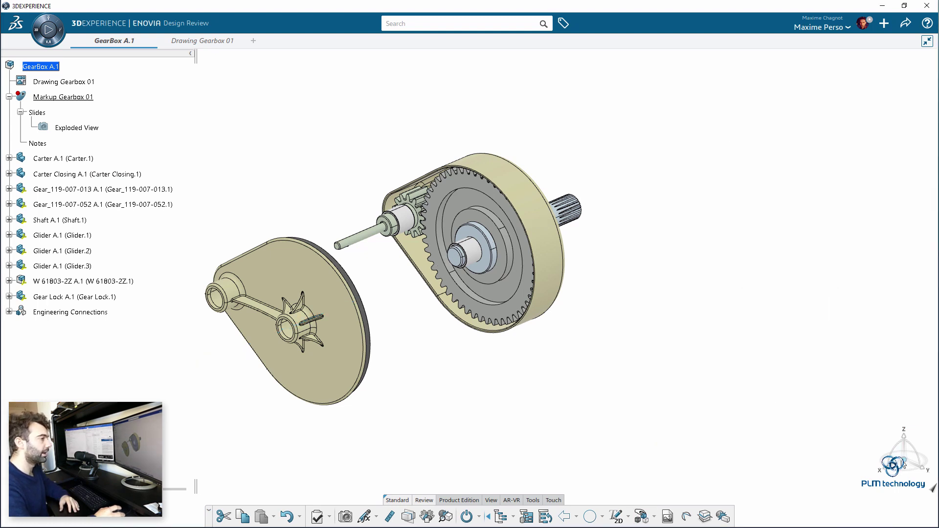
# - Move Glider.3 off the output shaft and the glider on the pinion outward, both along the shaft direction toward Carter Closing
pyautogui.click(480, 259)
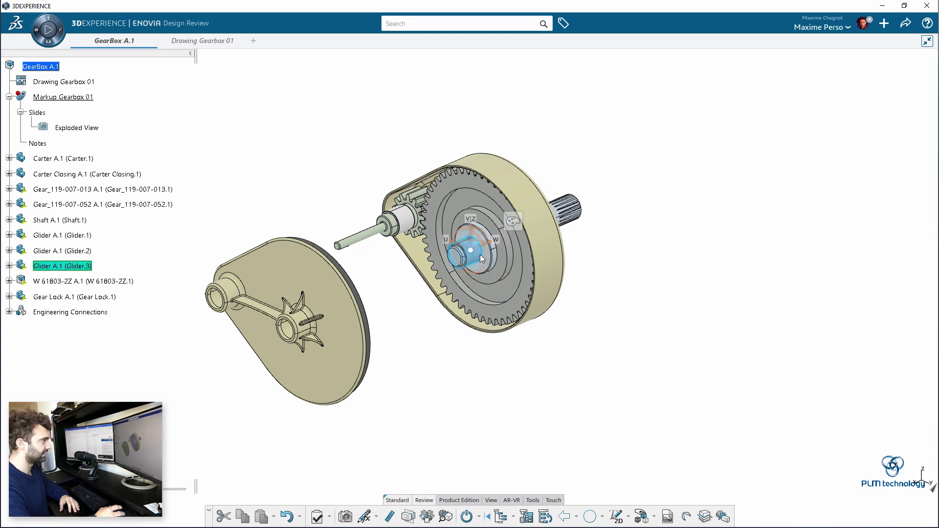
pyautogui.moveTo(478, 250); pyautogui.dragTo(368, 299)
pyautogui.click(411, 227)
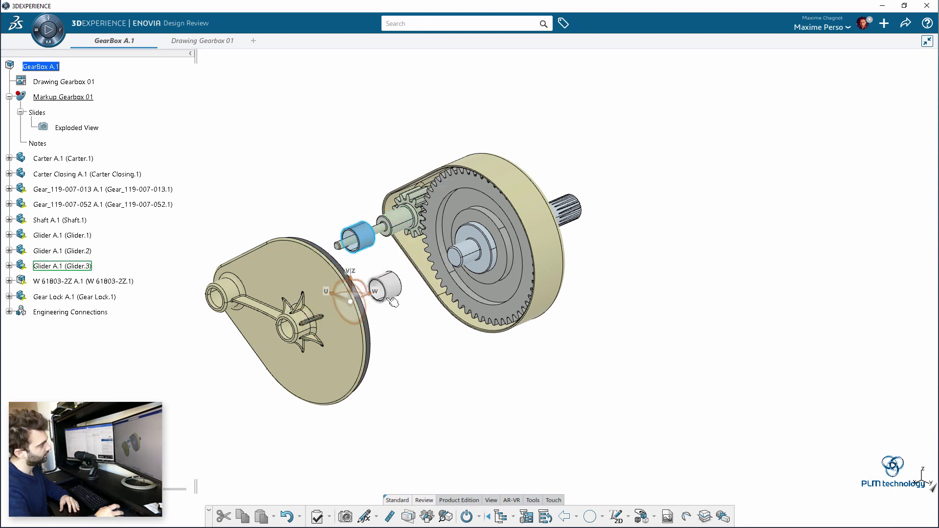
# - Move Carter Closing farther from the housing along the shaft direction to leave room for the internal parts
pyautogui.click(365, 296)
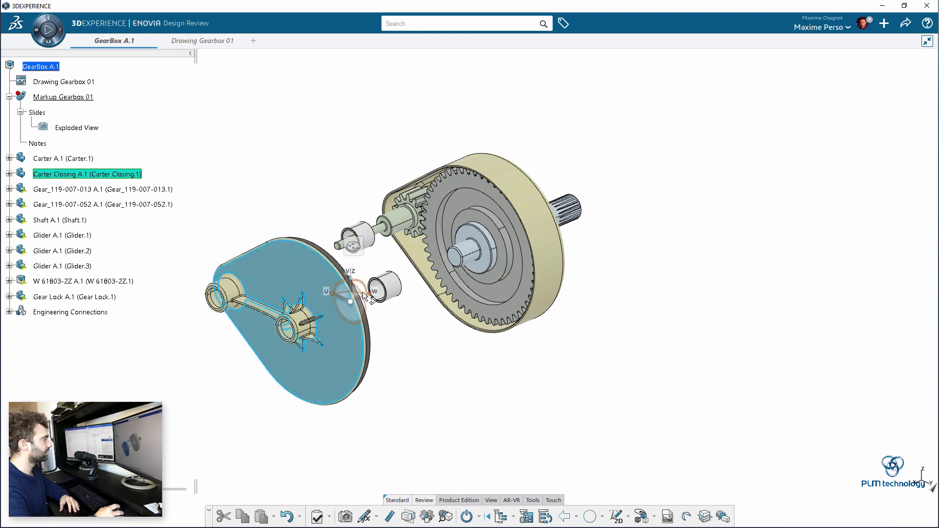
pyautogui.moveTo(364, 296); pyautogui.dragTo(294, 326)
pyautogui.moveTo(349, 362); pyautogui.dragTo(486, 329, button='middle')
pyautogui.click(486, 329)
# - Move Gear_119-007-052 and Gear_119-007-013 out of the housing along the shaft direction
pyautogui.click(562, 187)
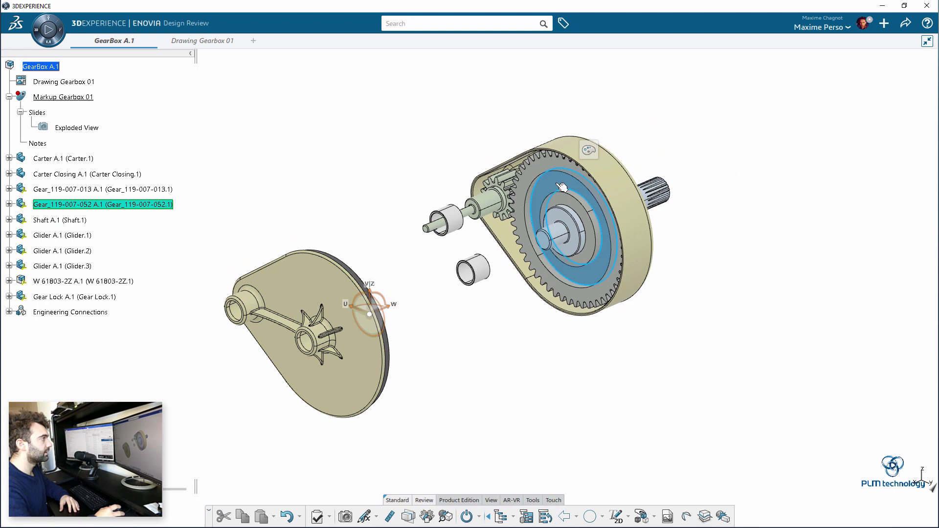
pyautogui.moveTo(381, 309); pyautogui.dragTo(297, 362)
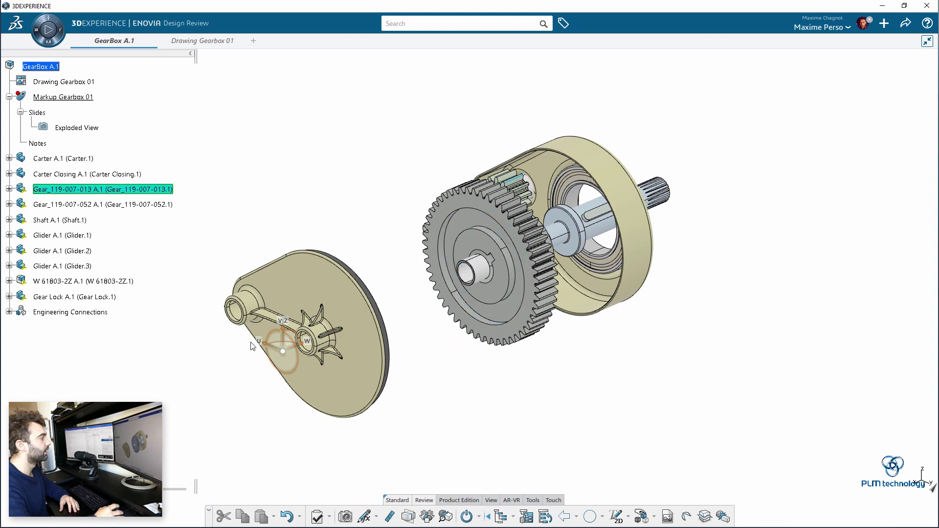
pyautogui.moveTo(303, 348)
pyautogui.mouseDown()
pyautogui.moveTo(206, 387)
pyautogui.moveTo(221, 389)
pyautogui.moveTo(178, 412)
pyautogui.moveTo(299, 346)
pyautogui.mouseUp()
# - Move bearing W 61803-2Z, and Shaft together with Gear Lock, out of the housing along the shaft direction, opposite Carter Closing
pyautogui.click(569, 248)
pyautogui.click(600, 221)
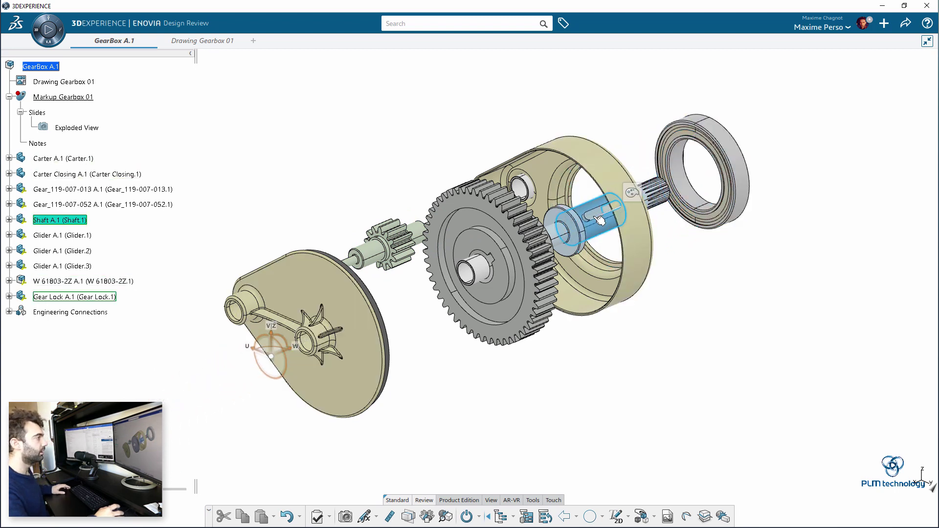
pyautogui.keyDown('ctrl'); pyautogui.click(599, 221); pyautogui.keyUp('ctrl')
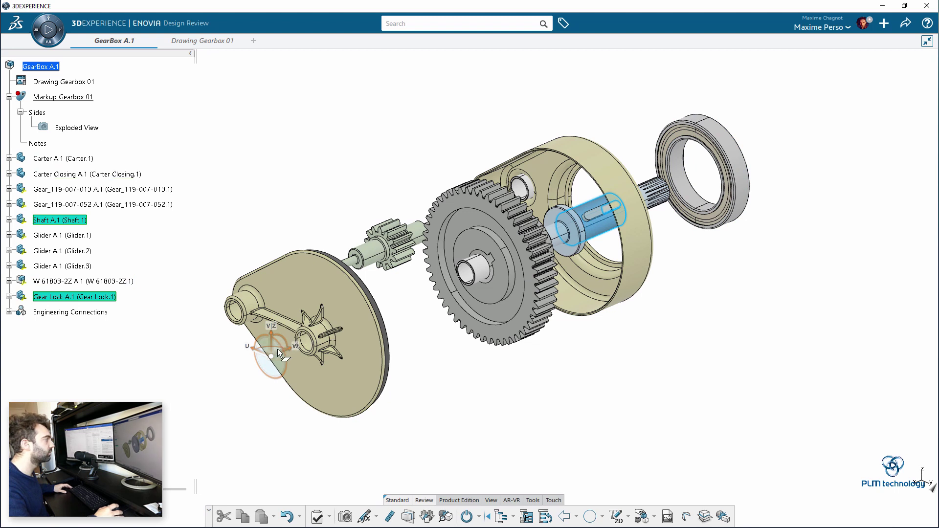
pyautogui.moveTo(278, 351); pyautogui.dragTo(427, 304)
# - Bring bearing W 61803-2Z closer to the housing, and Shaft with Gear Lock closer to the bearing, along the shaft direction
pyautogui.click(739, 180)
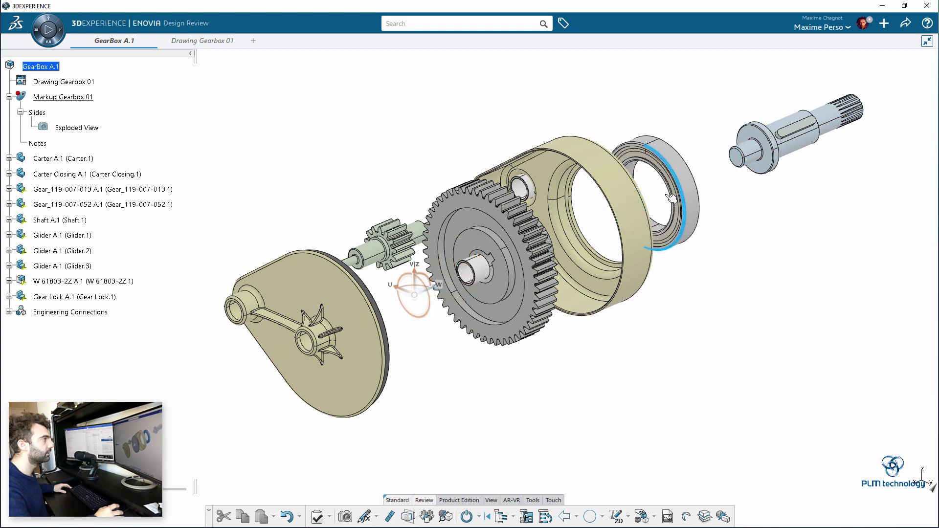
pyautogui.click(794, 147)
pyautogui.keyDown('ctrl'); pyautogui.click(793, 146); pyautogui.keyUp('ctrl')
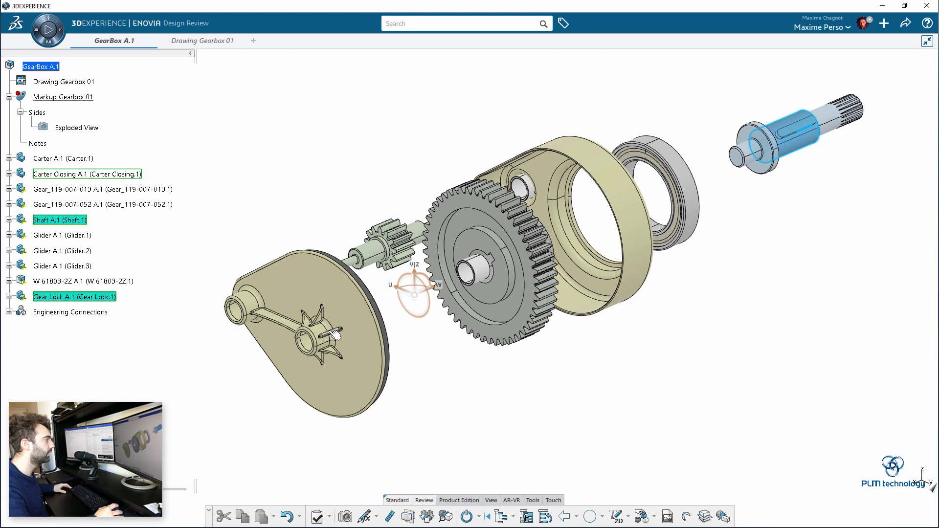
pyautogui.moveTo(423, 296); pyautogui.dragTo(372, 310)
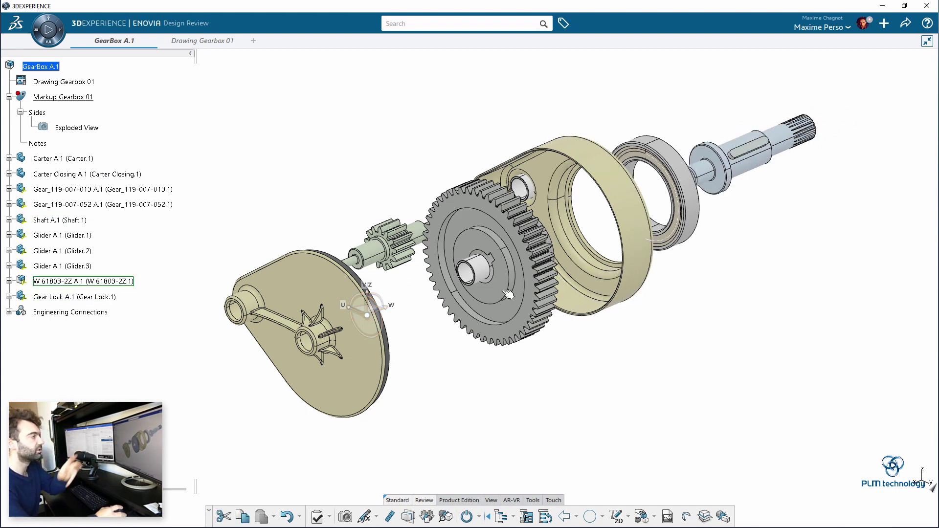
# - Place the manipulation robot on Gear Lock and lift the key out of the Shaft's keyway
pyautogui.moveTo(367, 317); pyautogui.dragTo(753, 157)
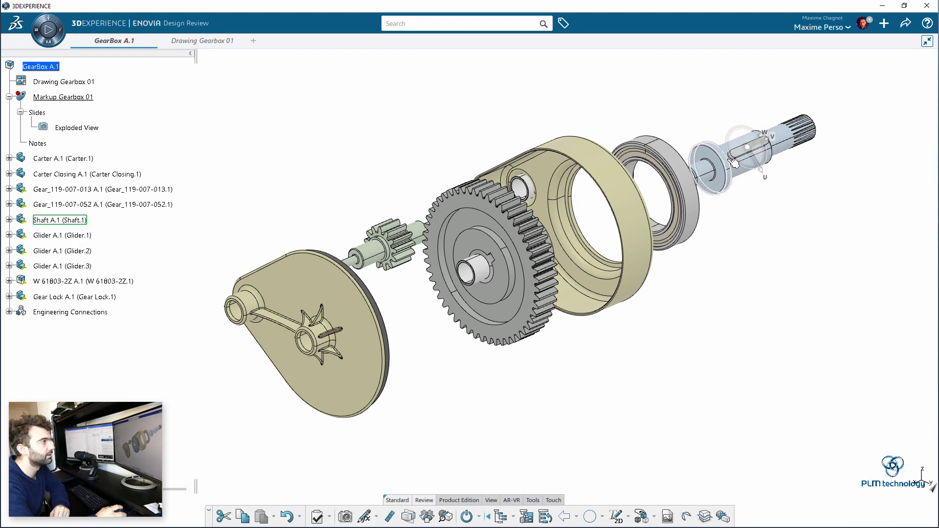
pyautogui.moveTo(710, 166); pyautogui.dragTo(494, 235, button='middle')
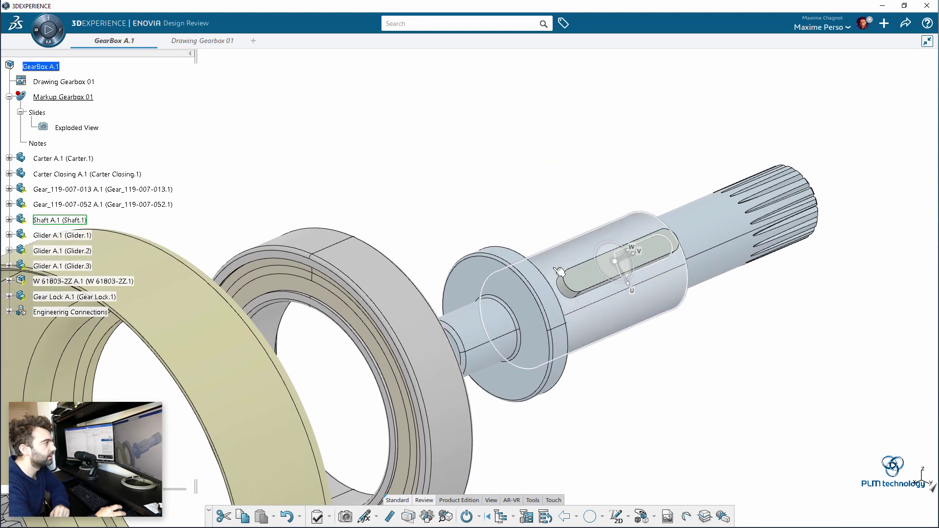
pyautogui.click(579, 284)
pyautogui.scroll(-6, 582, 287)
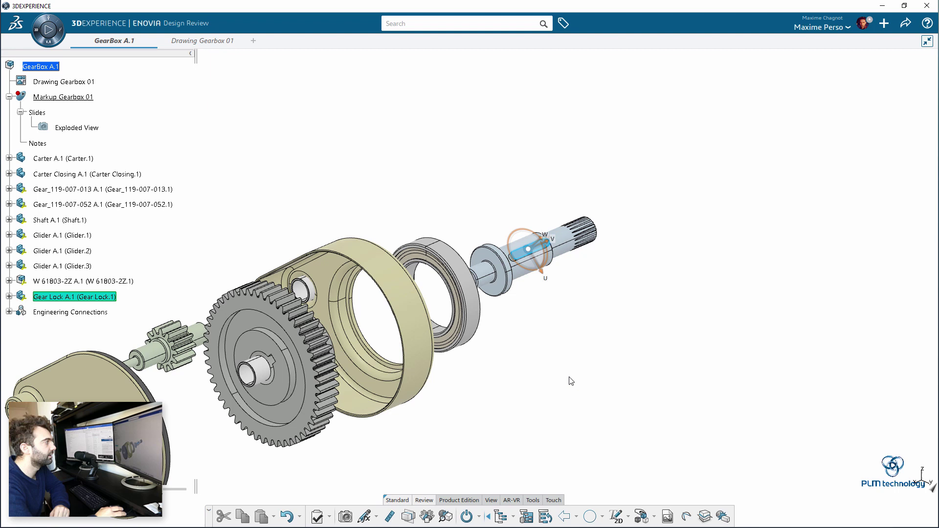
pyautogui.moveTo(660, 304); pyautogui.dragTo(700, 286, button='middle')
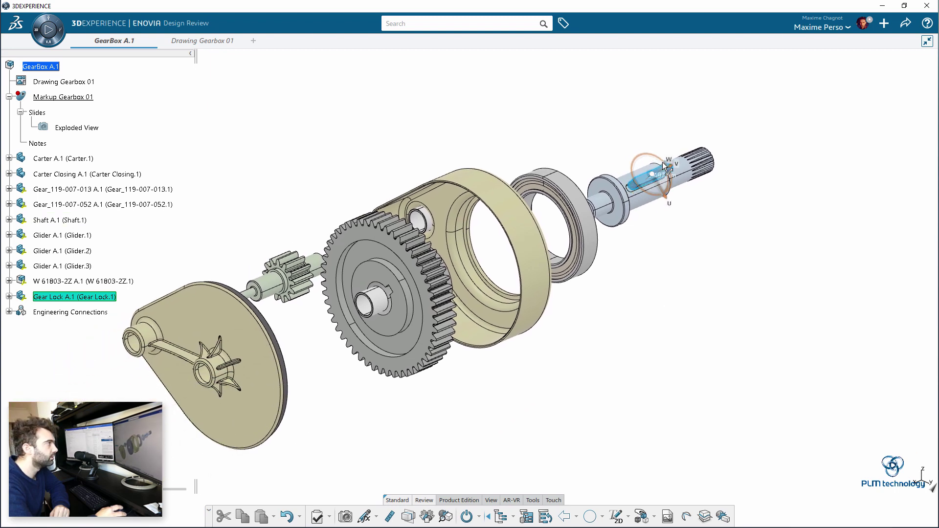
pyautogui.moveTo(675, 148)
pyautogui.mouseDown()
pyautogui.moveTo(689, 134)
pyautogui.moveTo(673, 147)
pyautogui.mouseUp()
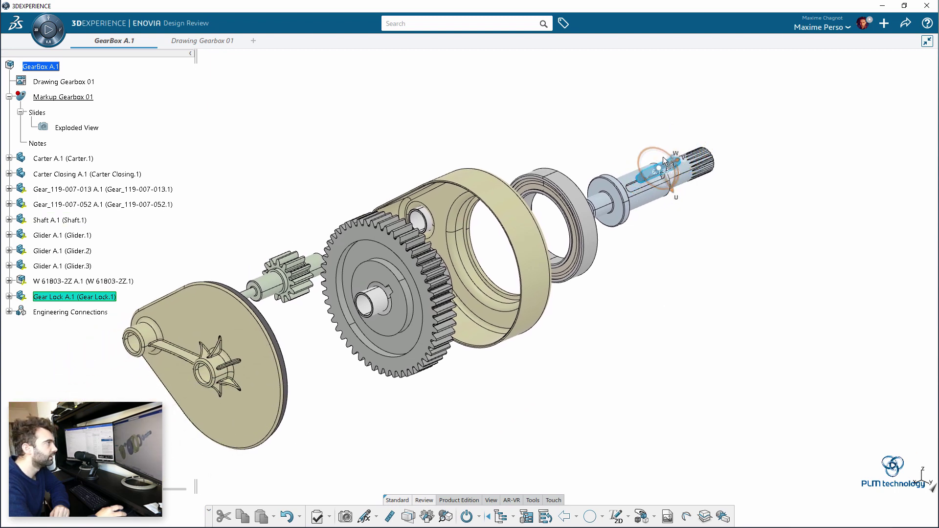
pyautogui.click(679, 305)
pyautogui.moveTo(663, 307); pyautogui.dragTo(754, 302, button='middle')
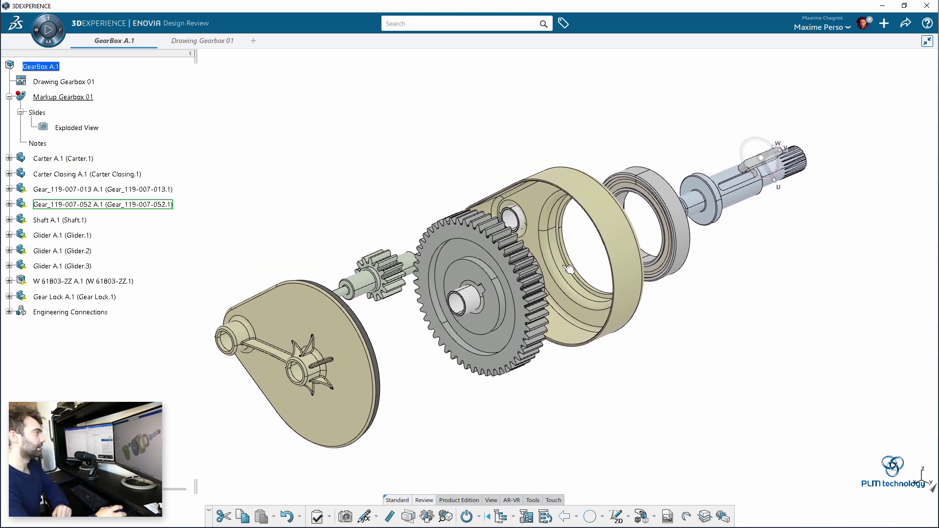
# - Align the manipulation robot with Glider.1 and pull the glider out of the housing along the shaft direction
pyautogui.click(526, 220)
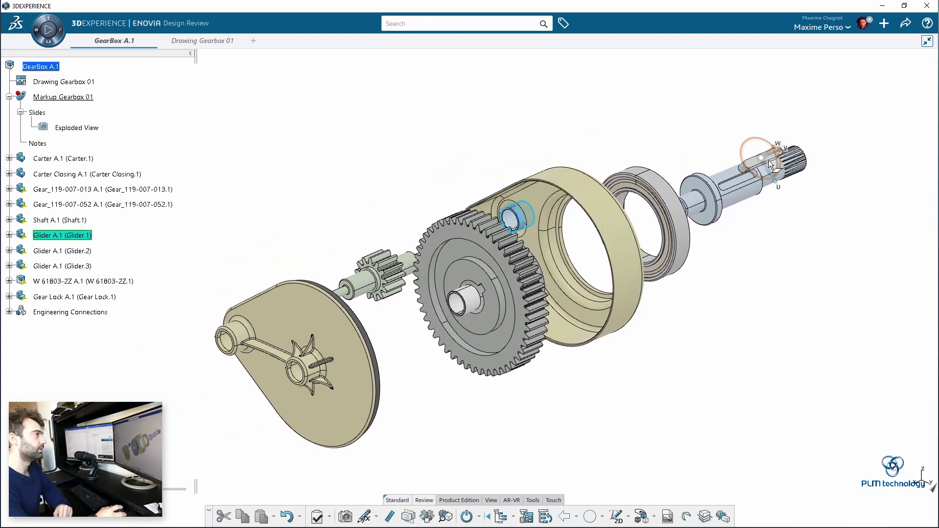
pyautogui.click(760, 293)
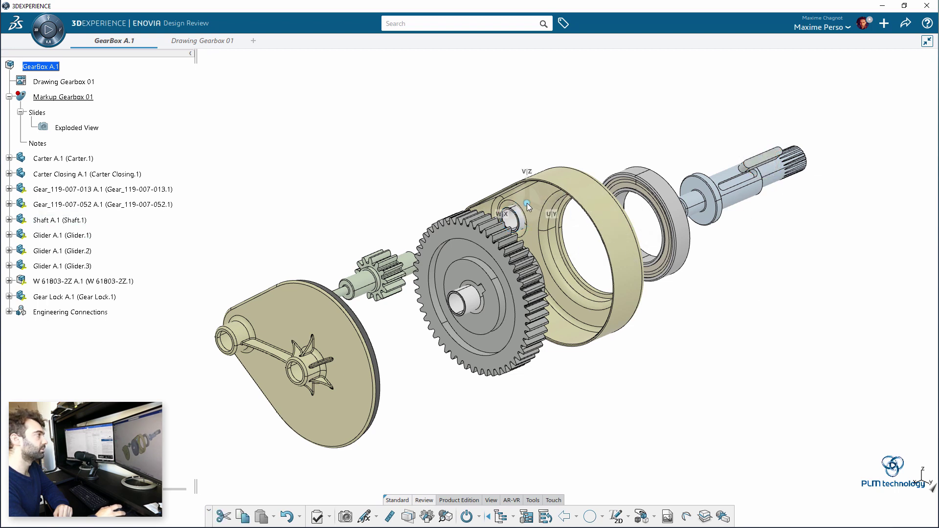
pyautogui.click(517, 218)
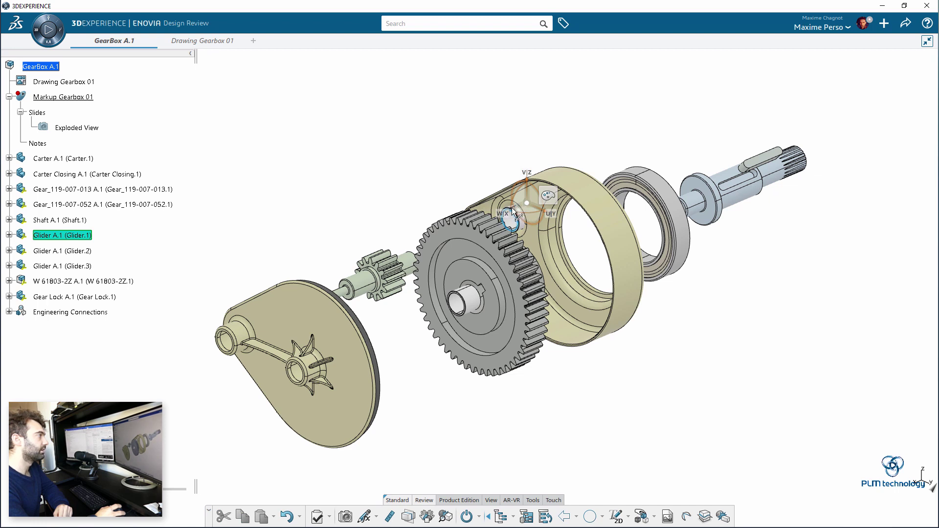
pyautogui.moveTo(518, 211); pyautogui.dragTo(415, 251)
pyautogui.scroll(-3, 398, 384)
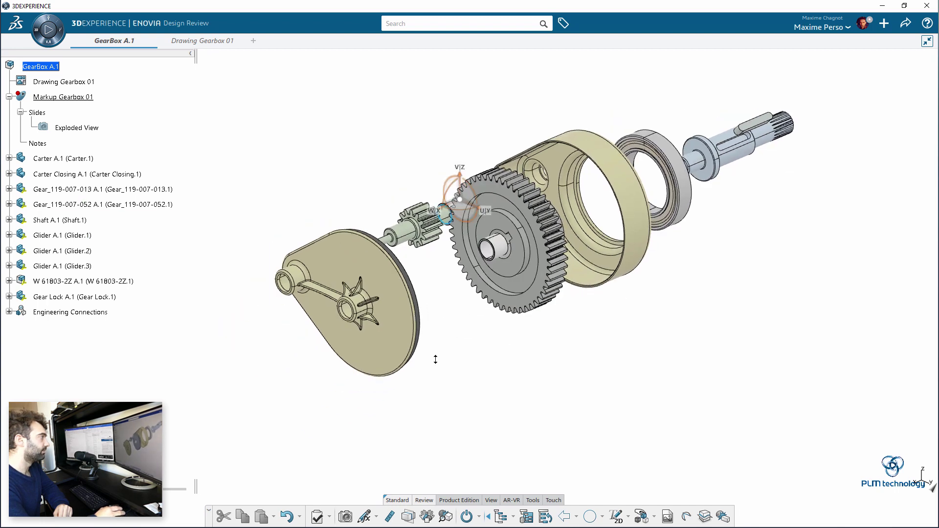
# - Move Carter Closing and Gear_119-007-013 farther from the large gear along the shaft direction
pyautogui.click(416, 304)
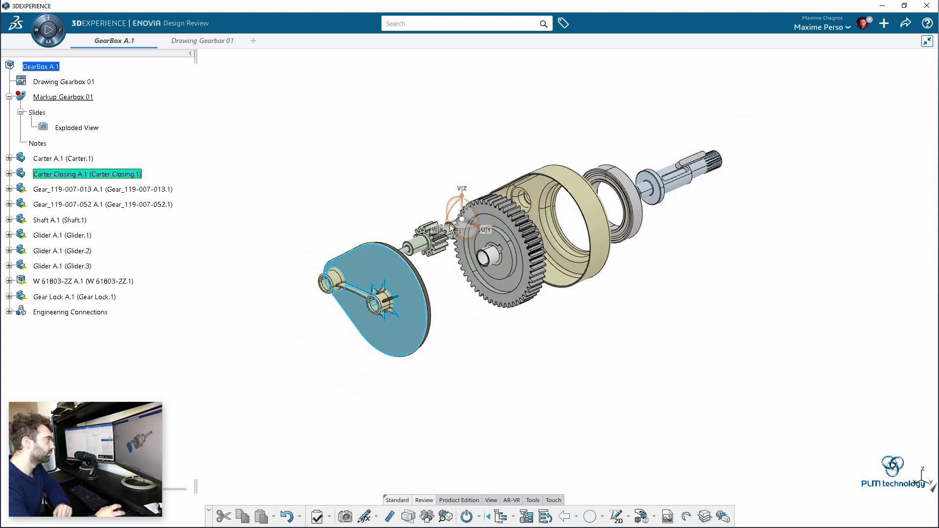
pyautogui.moveTo(450, 225); pyautogui.dragTo(353, 266)
pyautogui.click(429, 243)
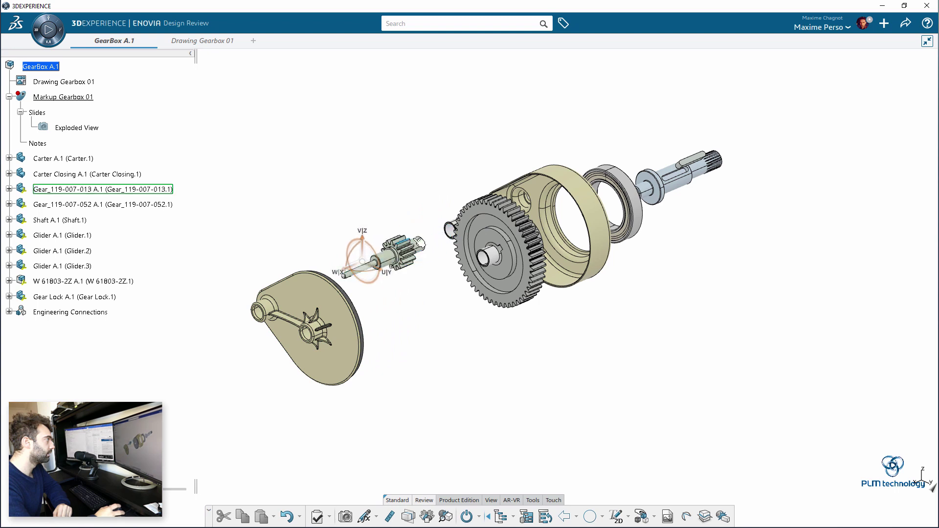
# - Place Glider.1 just behind the pinion gear and move Glider.3 out in front of Gear_119-007-052 along the shaft direction
pyautogui.click(453, 231)
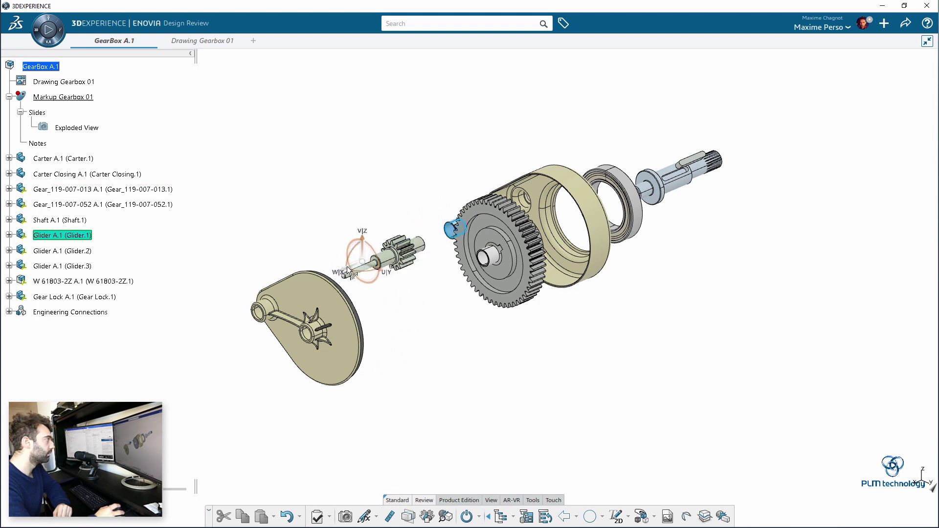
pyautogui.moveTo(347, 268); pyautogui.dragTo(331, 276)
pyautogui.click(503, 336)
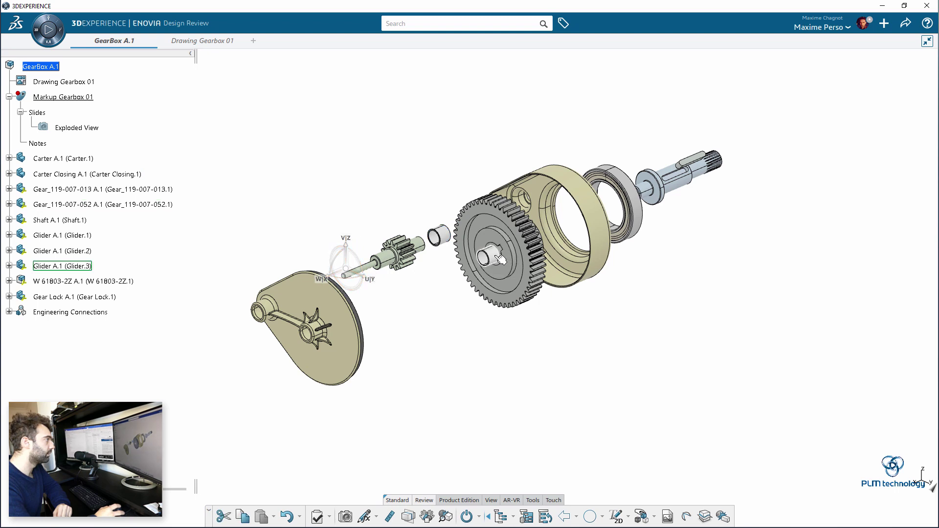
pyautogui.click(500, 260)
pyautogui.moveTo(329, 288); pyautogui.dragTo(298, 296)
pyautogui.click(515, 304)
pyautogui.click(507, 355)
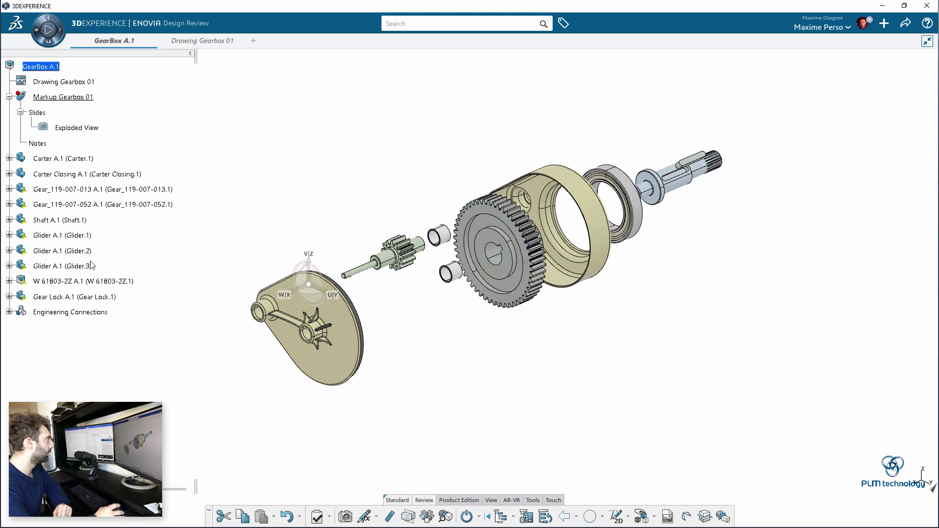
# - Move Glider.2 from behind the large gear to the pinion shaft's end facing Carter Closing
pyautogui.click(443, 239)
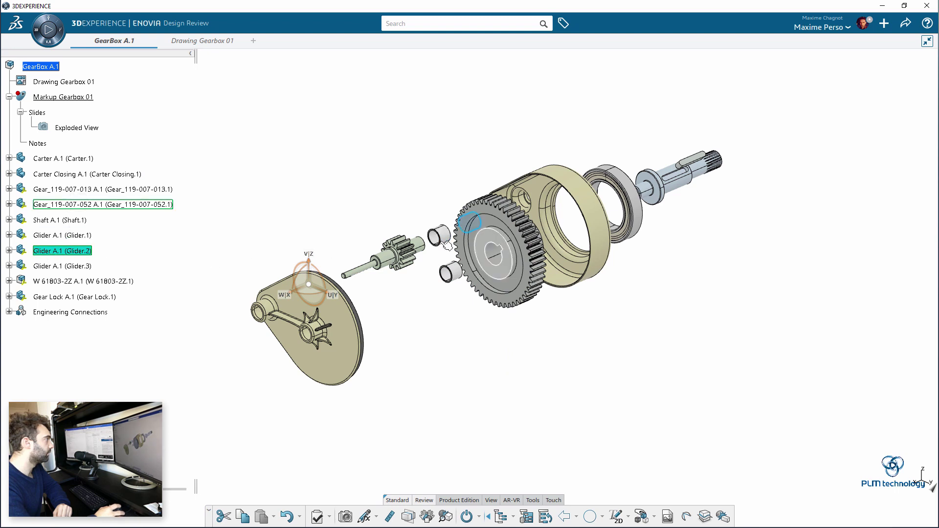
pyautogui.moveTo(297, 289); pyautogui.dragTo(186, 336)
pyautogui.click(416, 331)
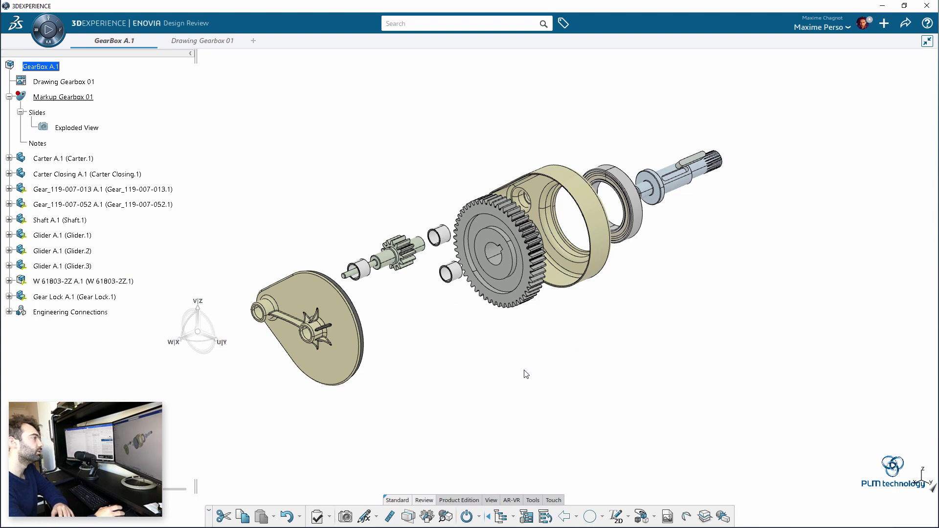
# - Update the Exploded View slide with the current part positions, then rotate the model and apply the slide to check it
pyautogui.rightClick(81, 127)
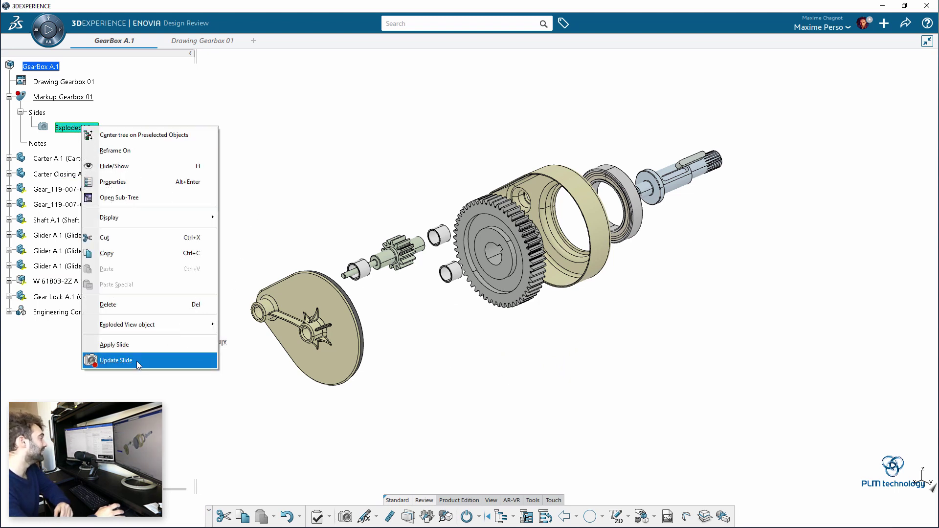
pyautogui.click(137, 361)
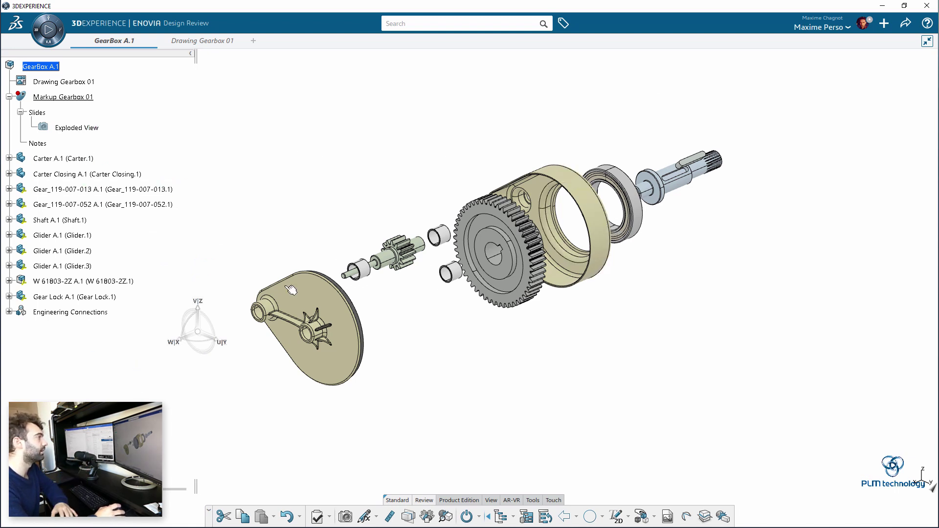
pyautogui.moveTo(199, 331); pyautogui.dragTo(309, 144)
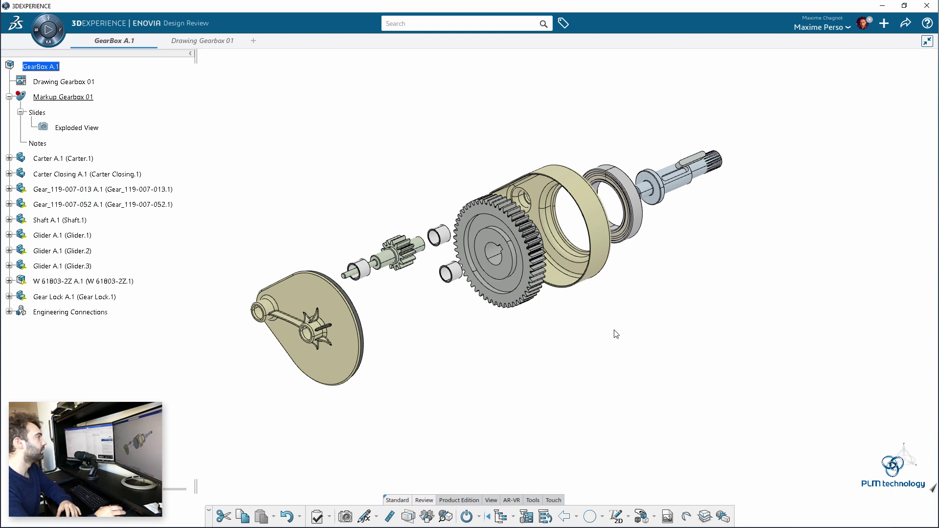
pyautogui.rightClick(69, 128)
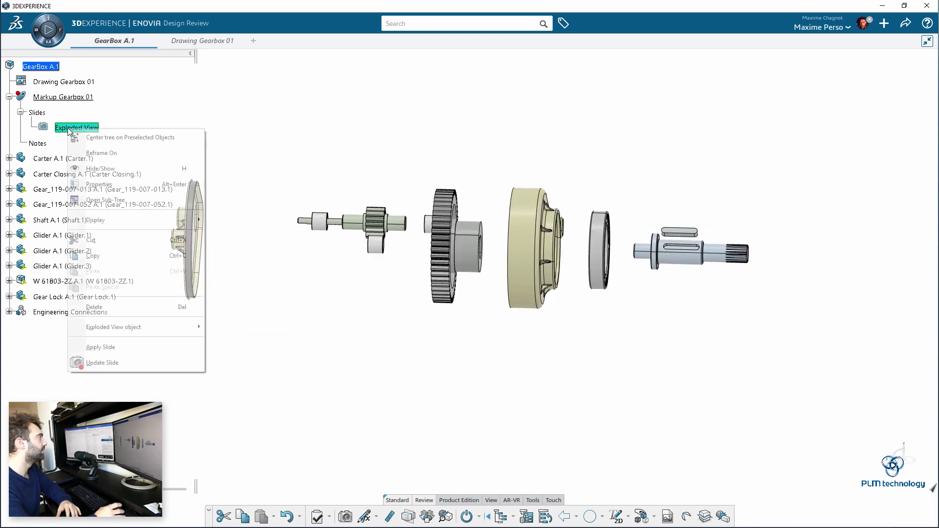
pyautogui.click(152, 347)
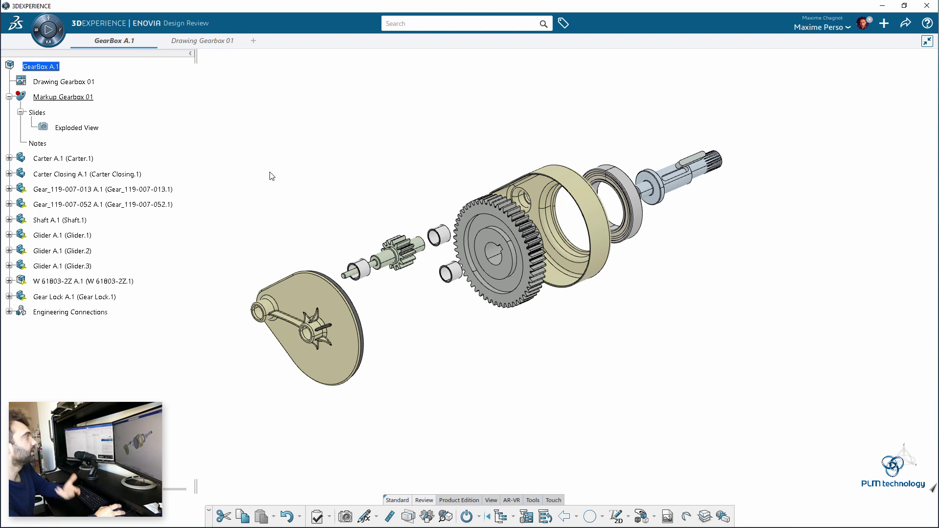
# - Unset Markup Gearbox 01 as the current markup to return to the assembled gearbox
pyautogui.rightClick(50, 97)
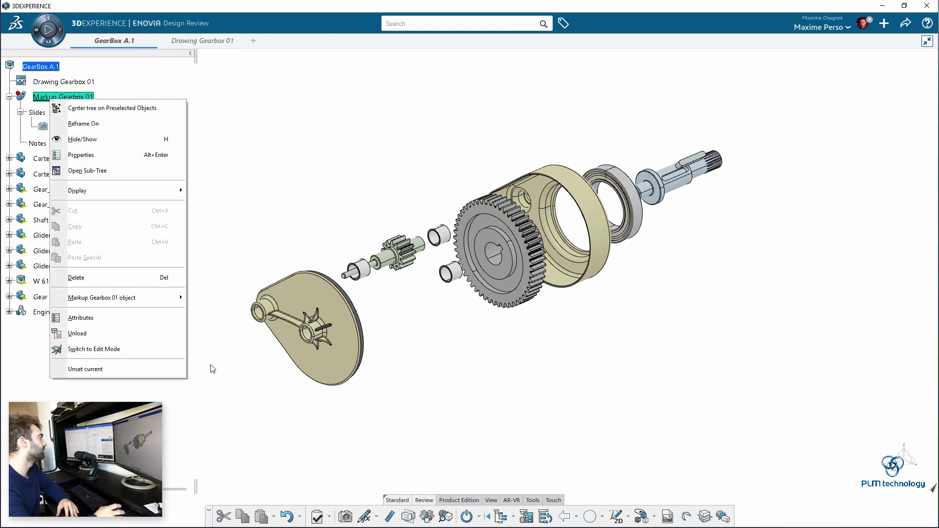
pyautogui.click(89, 375)
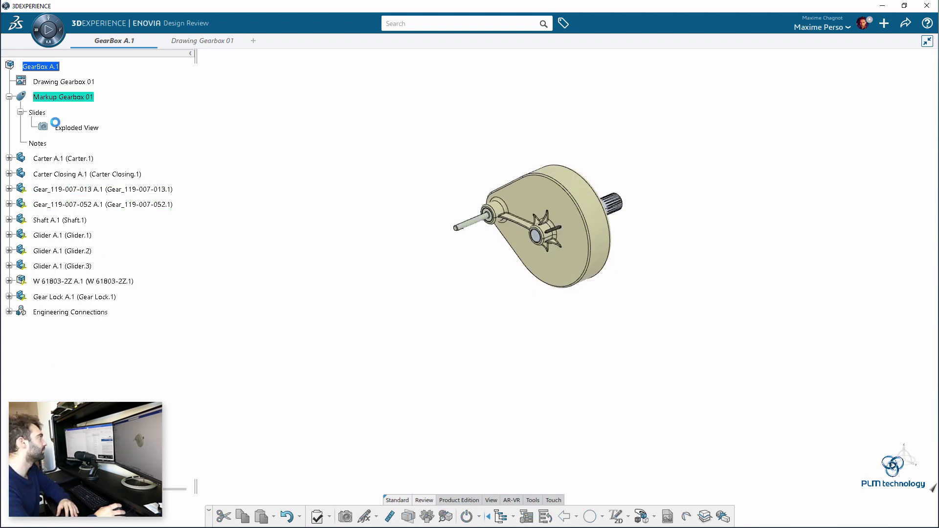
pyautogui.moveTo(303, 380); pyautogui.dragTo(364, 362, button='middle')
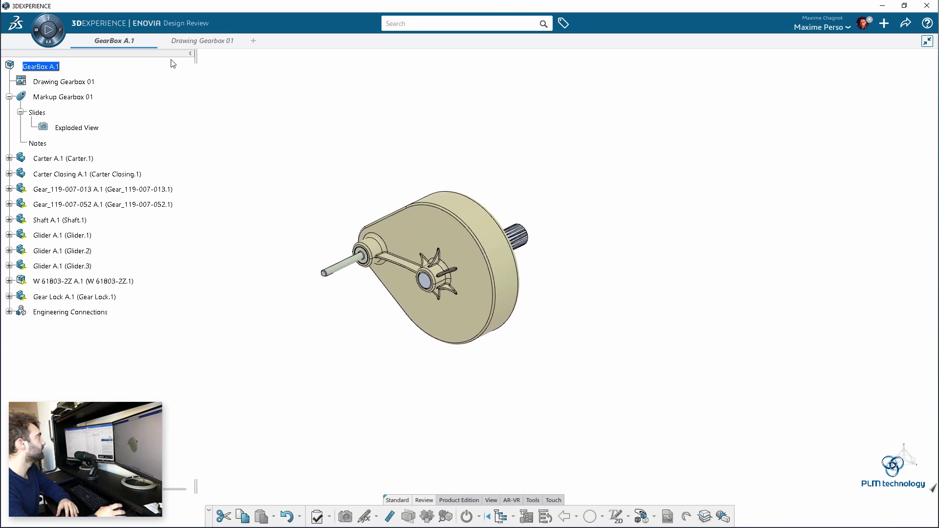
# - Add an isometric view of the Exploded View slide to Sheet.1 of Drawing Gearbox 01, beside the assembled view
pyautogui.doubleClick(60, 84)
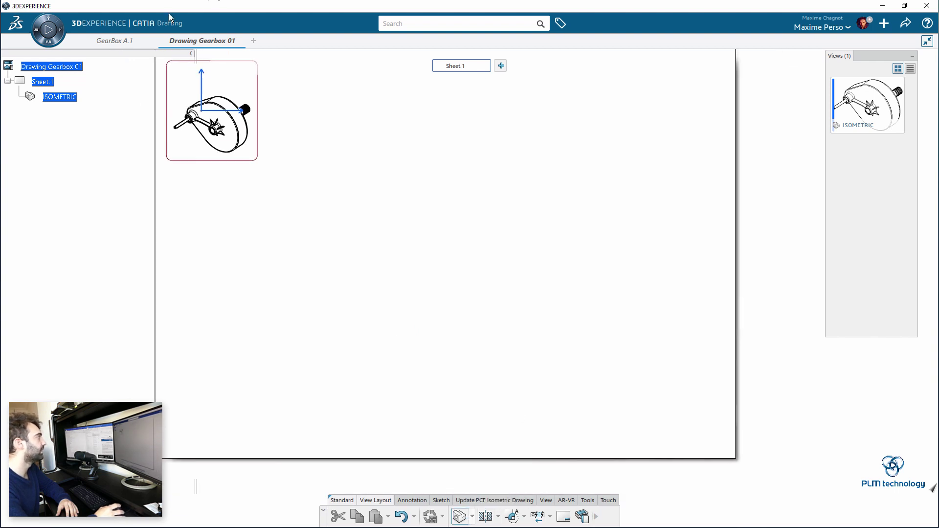
pyautogui.click(110, 41)
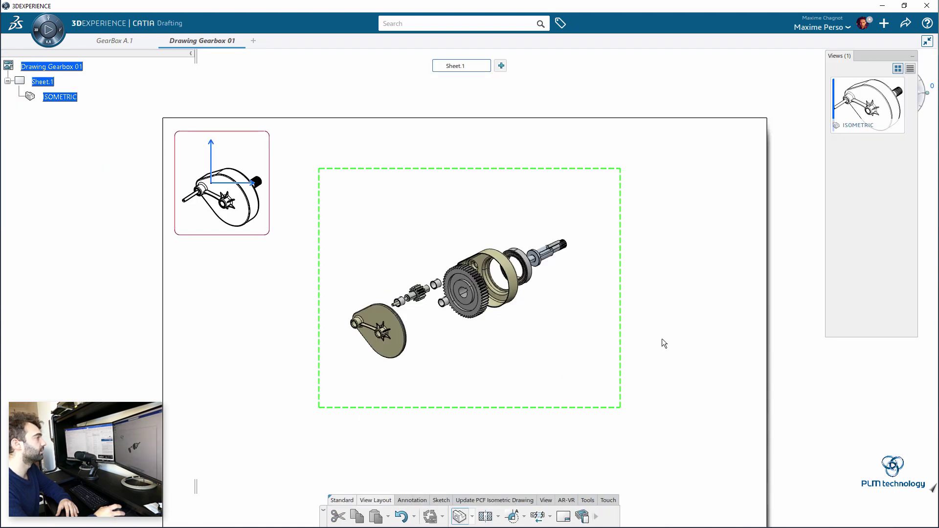
pyautogui.click(656, 323)
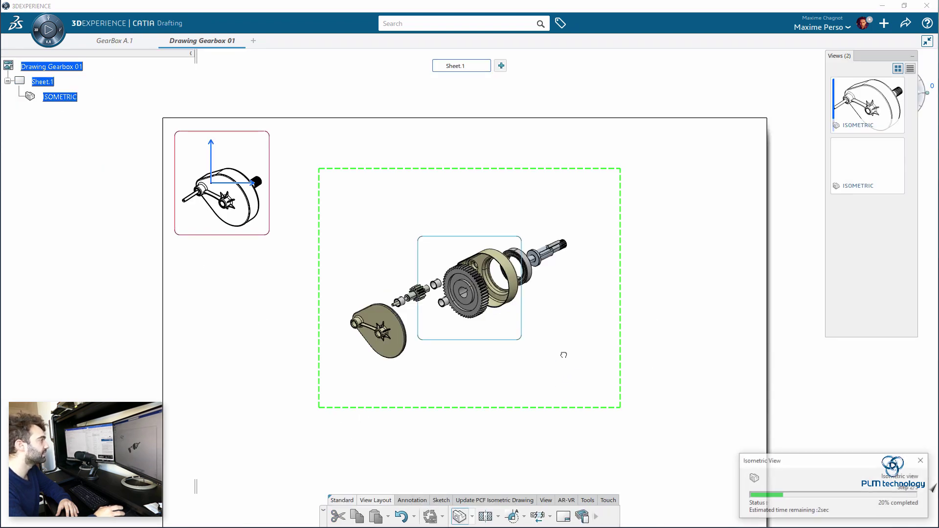
pyautogui.moveTo(514, 335)
pyautogui.mouseDown(button='middle')
pyautogui.moveTo(480, 254)
pyautogui.moveTo(489, 296)
pyautogui.mouseUp(button='middle')
pyautogui.moveTo(302, 379); pyautogui.dragTo(320, 405, button='middle')
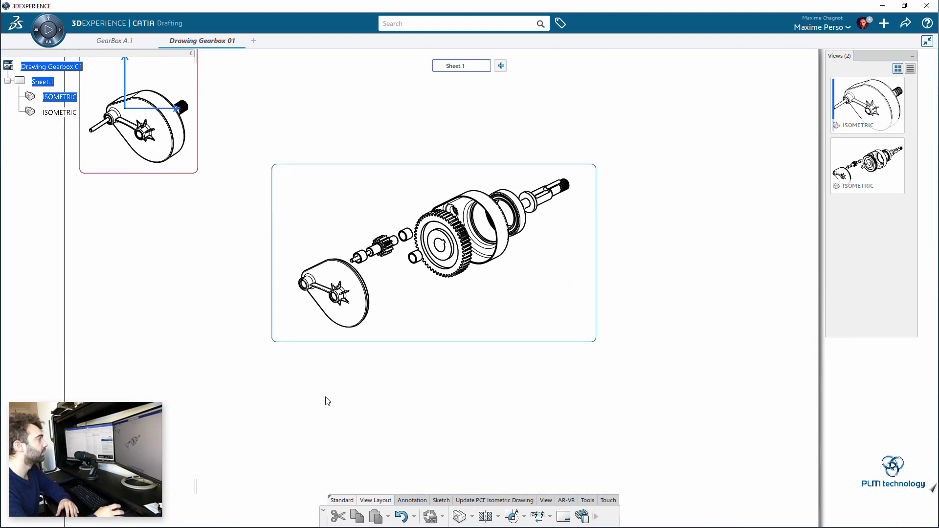
pyautogui.click(188, 173)
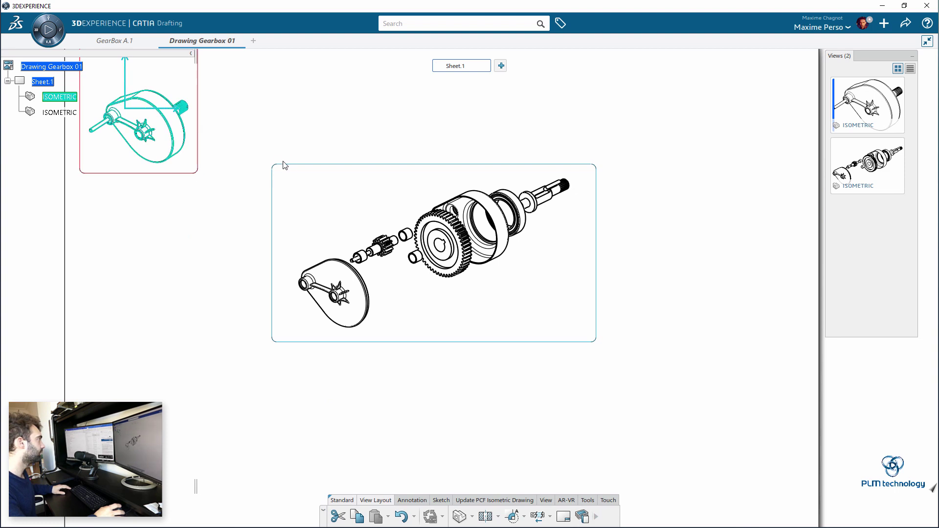
# - Enable 3D colors and set the view generation mode to Raster for both isometric views on Sheet.1
pyautogui.keyDown('ctrl'); pyautogui.click(295, 168); pyautogui.keyUp('ctrl')
pyautogui.rightClick(296, 166)
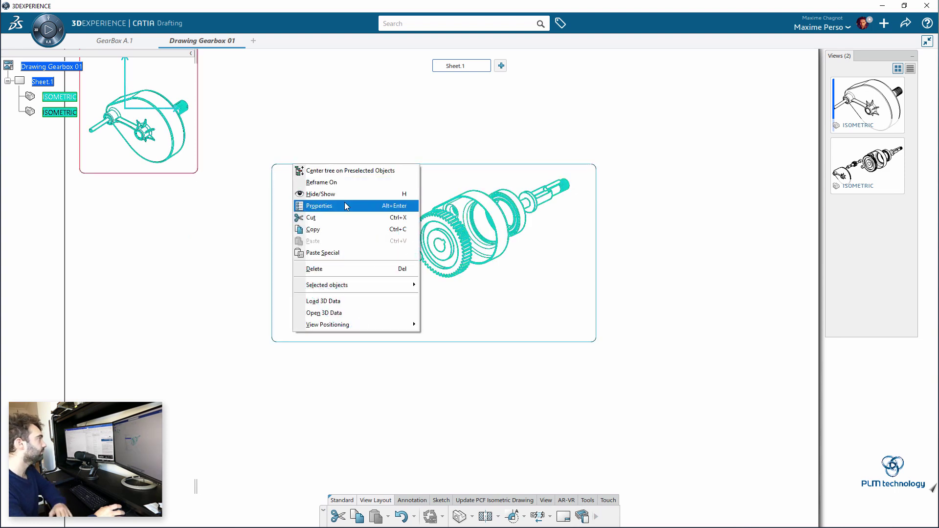
pyautogui.click(347, 206)
pyautogui.click(595, 73)
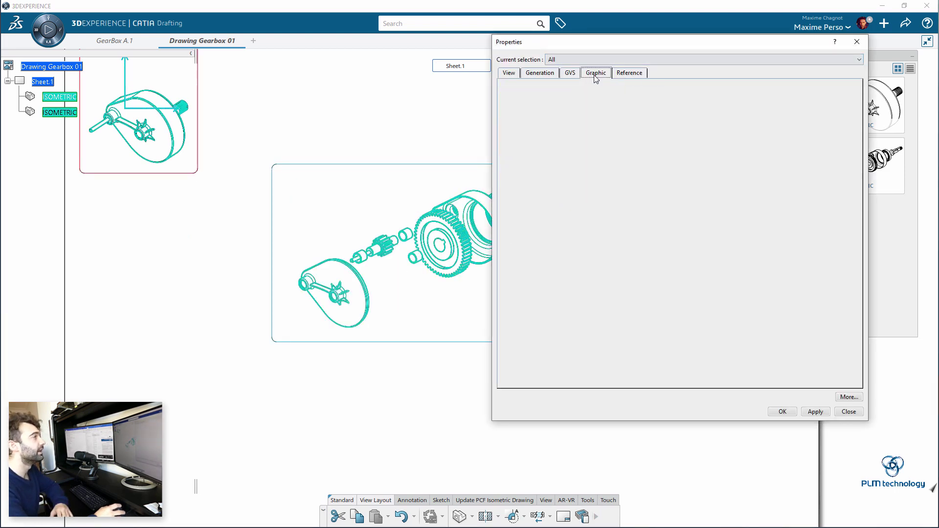
pyautogui.click(557, 74)
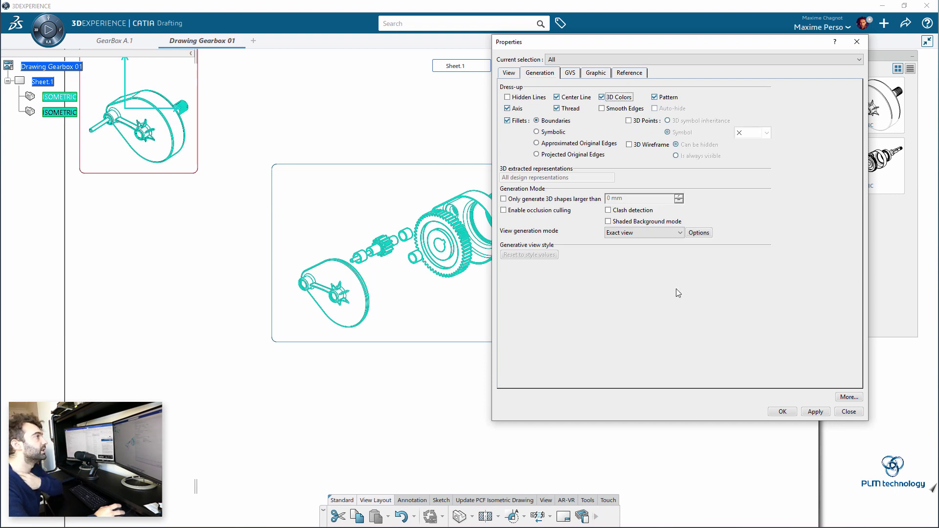
pyautogui.click(672, 235)
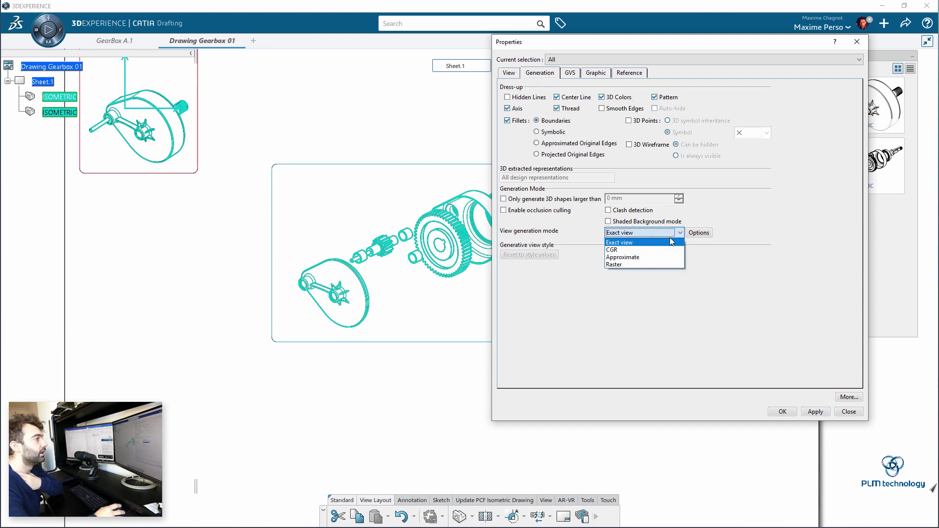
pyautogui.click(639, 263)
# - Set the raster mode of the two isometric views to Shading with edges
pyautogui.click(699, 233)
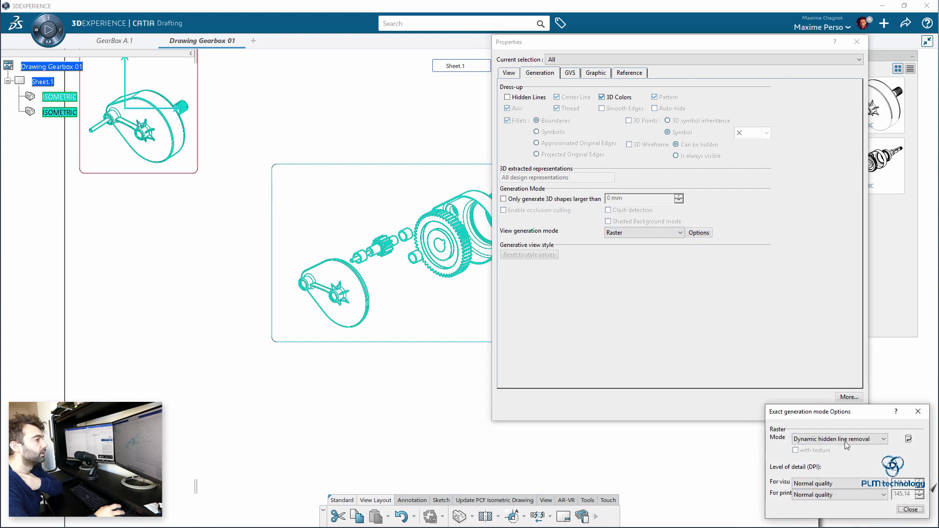
pyautogui.moveTo(857, 419); pyautogui.dragTo(780, 316)
pyautogui.click(783, 336)
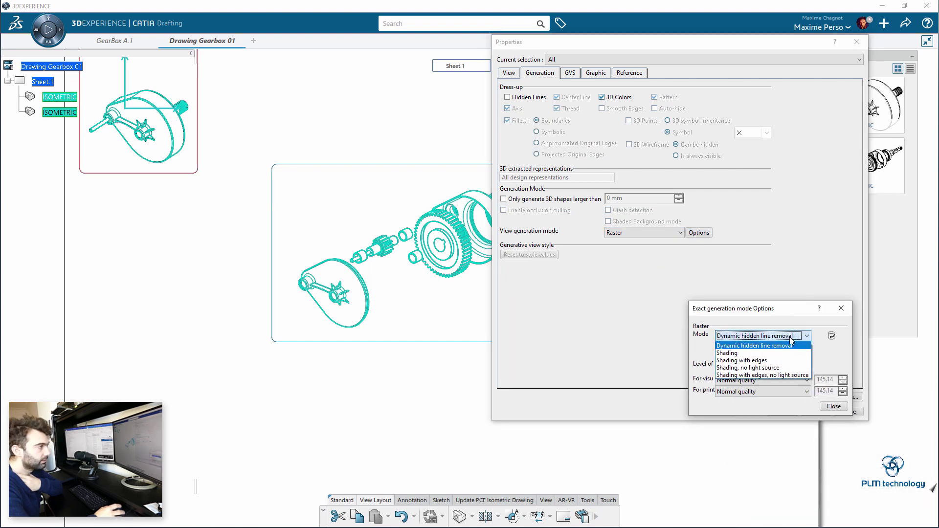
pyautogui.click(783, 361)
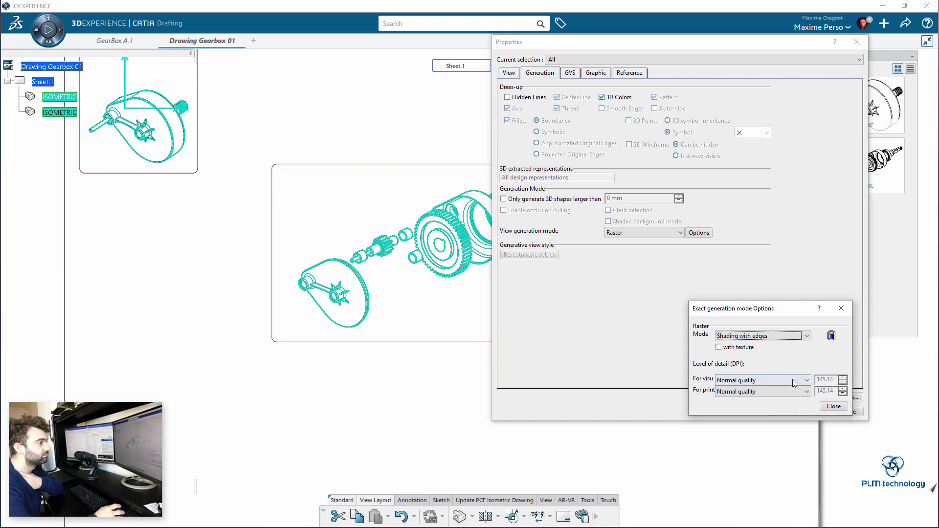
# - Set the raster level of detail to High quality for visualization and print, and apply the properties to both views
pyautogui.click(776, 381)
pyautogui.click(772, 405)
pyautogui.click(783, 391)
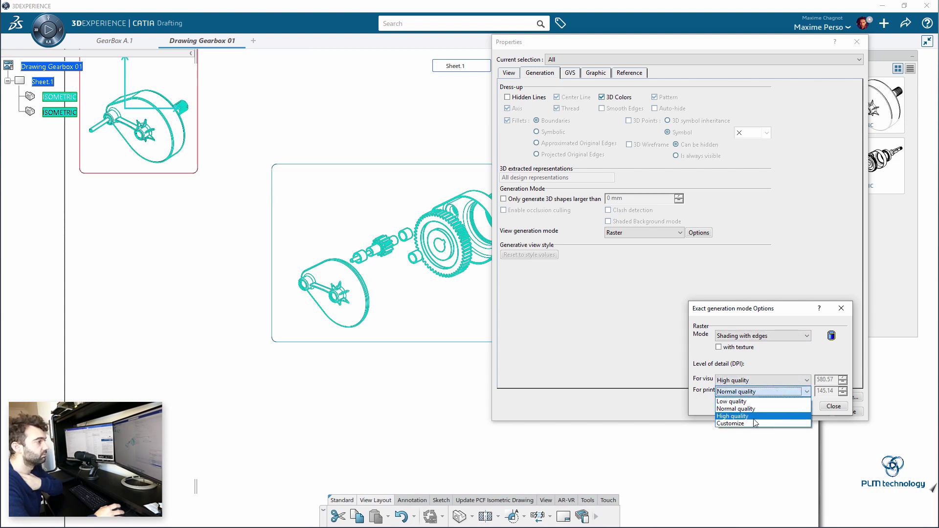
pyautogui.click(764, 416)
pyautogui.click(842, 407)
pyautogui.click(817, 414)
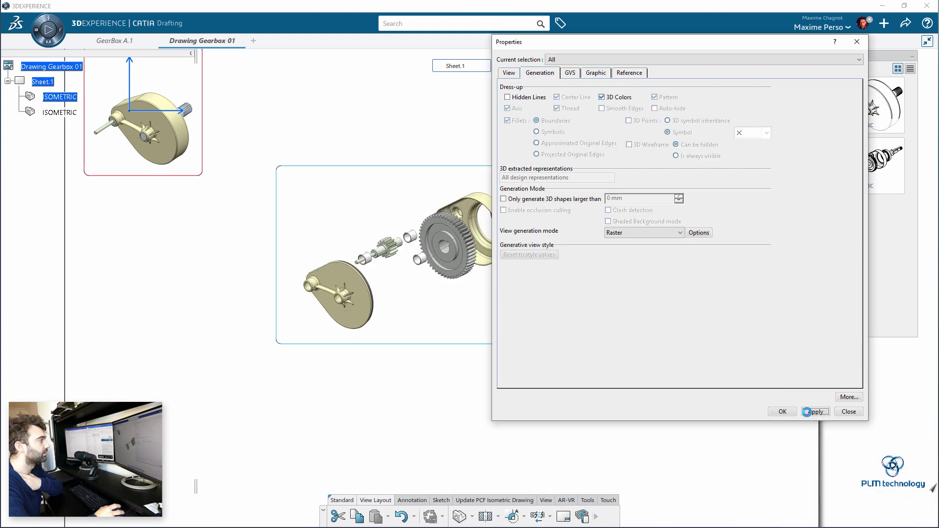
pyautogui.click(793, 411)
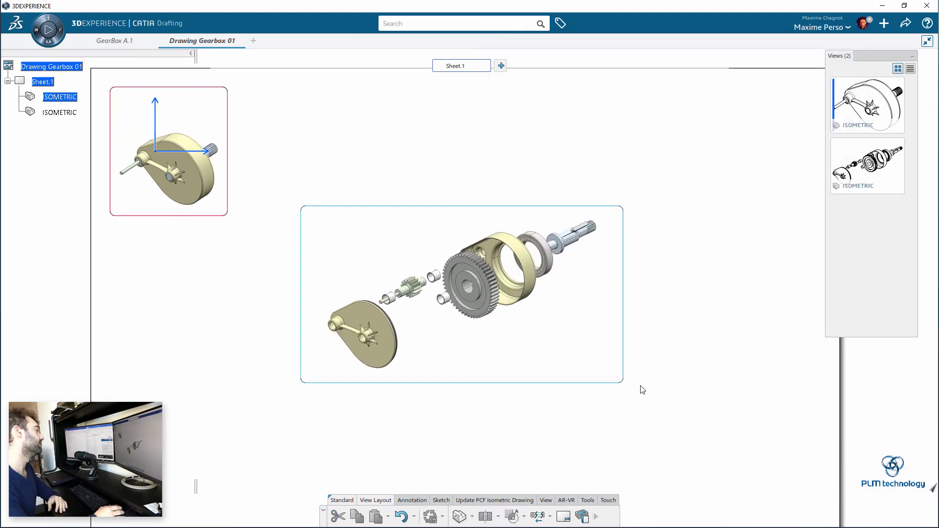
pyautogui.scroll(3, 627, 323)
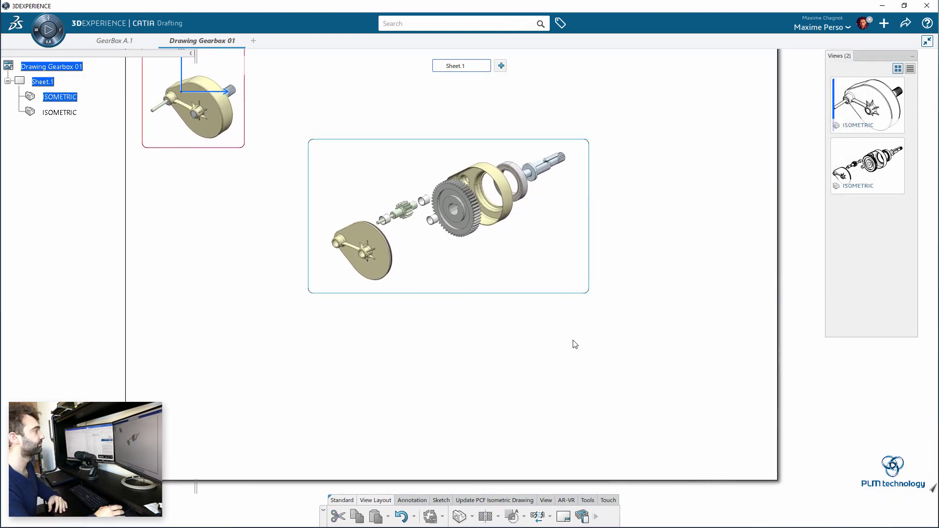
# - Return to GearBox A.1, set Markup Gearbox 01 as current and display its Exploded View slide
pyautogui.moveTo(113, 44)
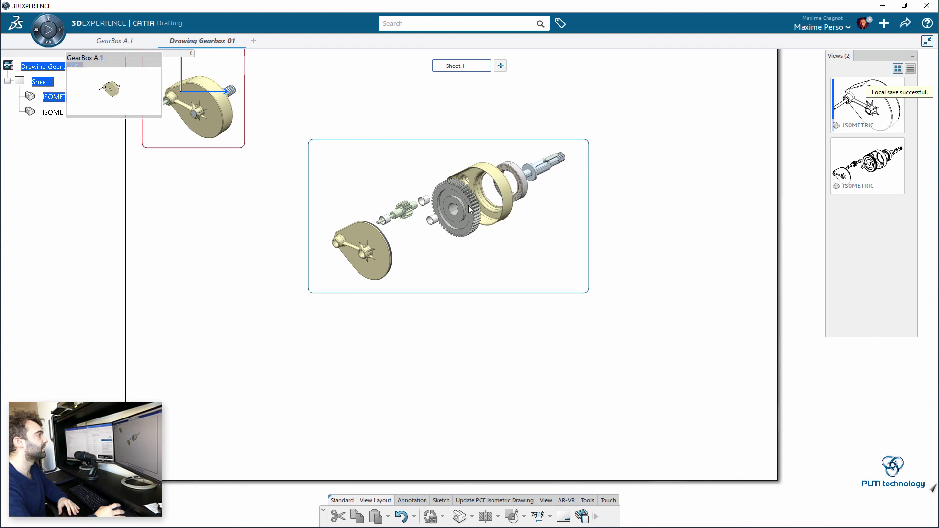
pyautogui.click(124, 41)
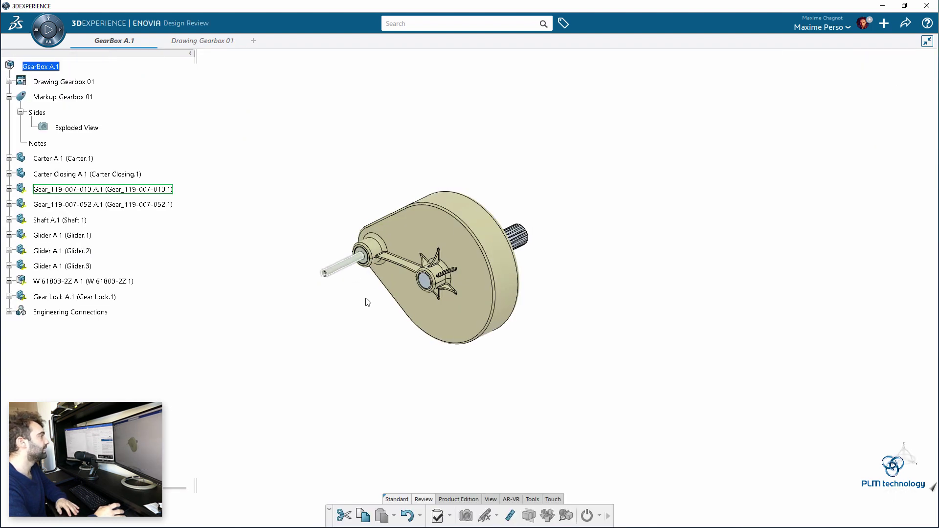
pyautogui.rightClick(69, 96)
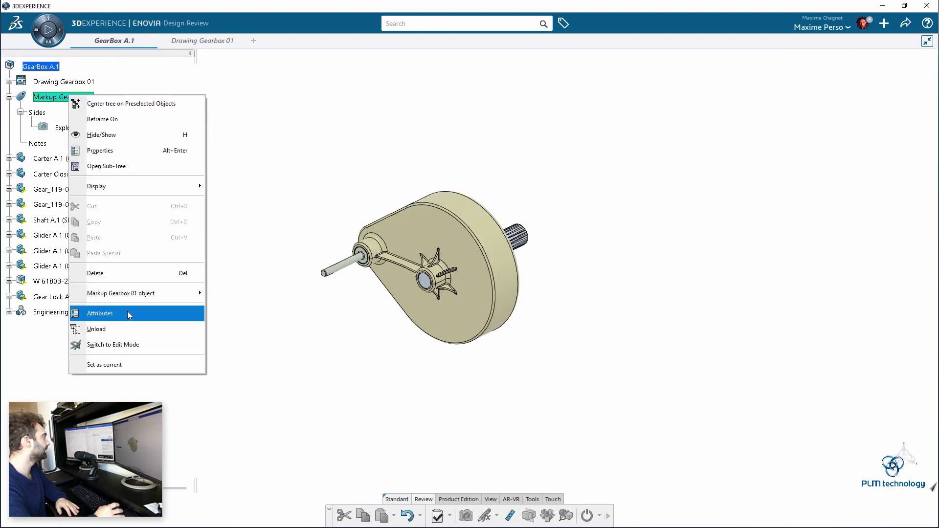
pyautogui.click(138, 365)
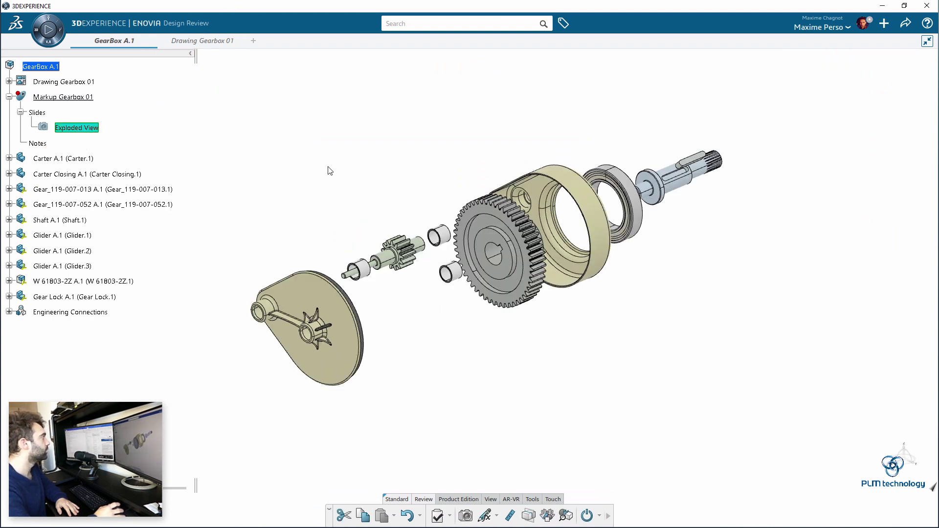
pyautogui.scroll(4, 448, 313)
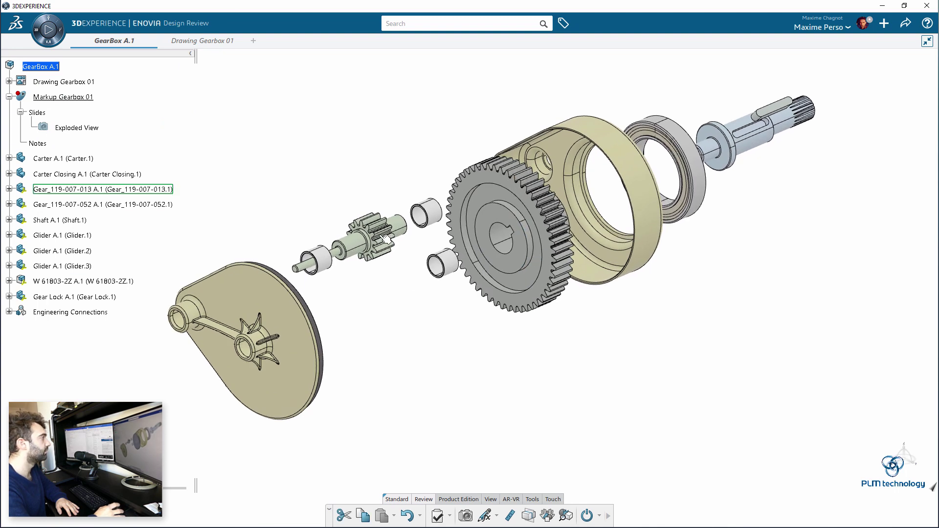
# - Hide the pinion Gear_119-007-013.1 in the exploded assembly and update the Exploded View slide with this change
pyautogui.click(386, 238)
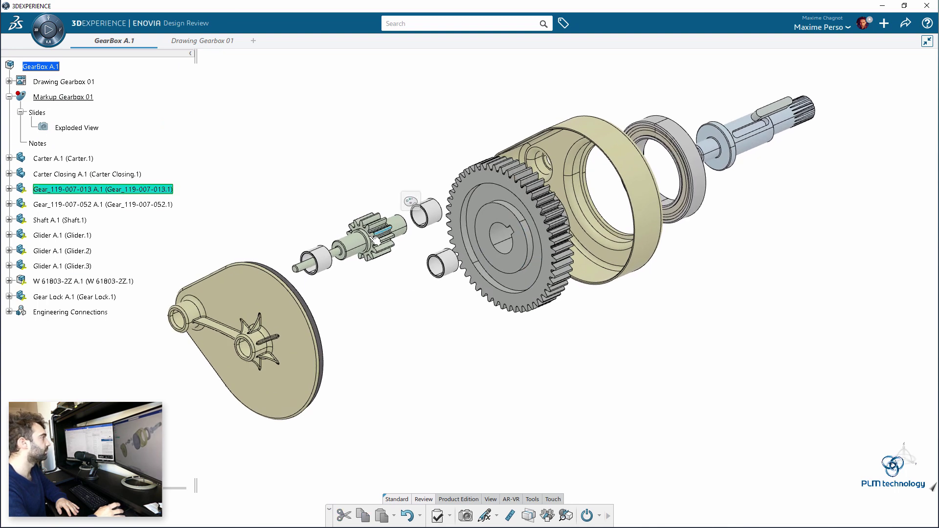
pyautogui.click(367, 173)
pyautogui.rightClick(356, 231)
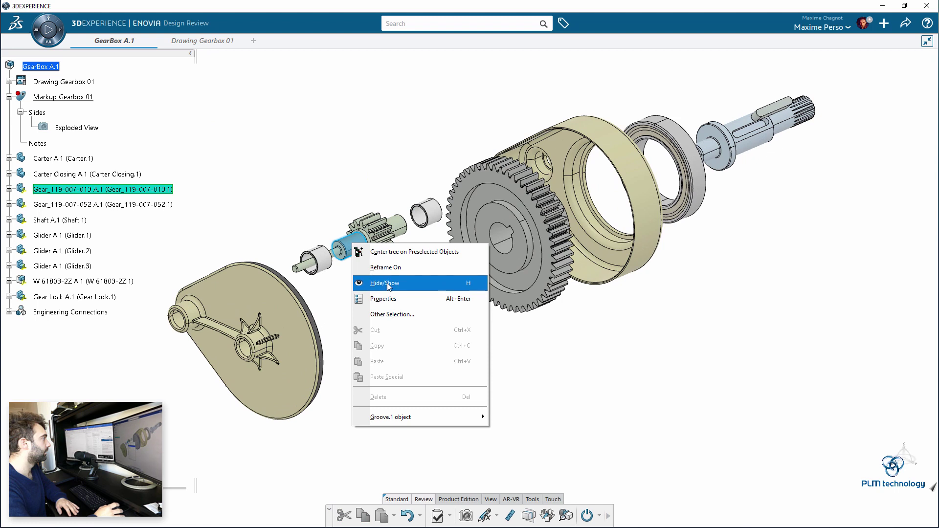
pyautogui.click(80, 192)
pyautogui.rightClick(80, 193)
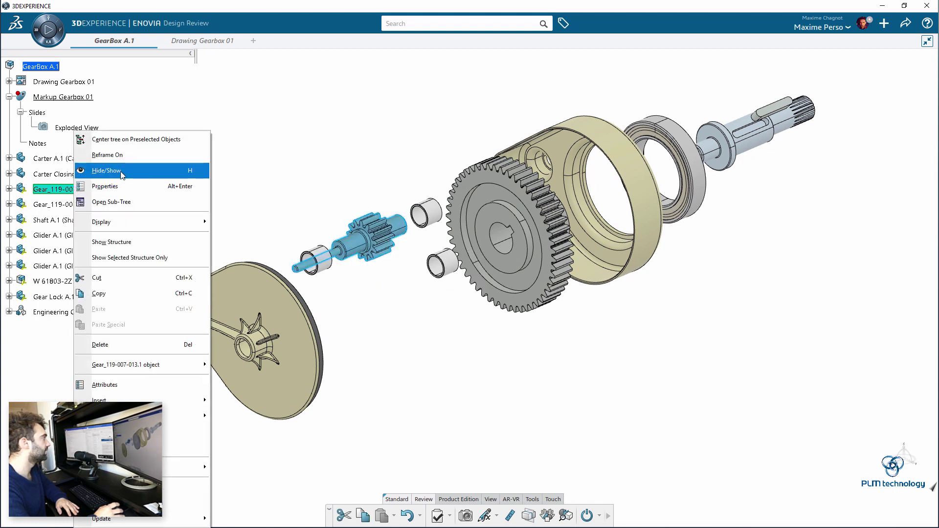
pyautogui.click(176, 172)
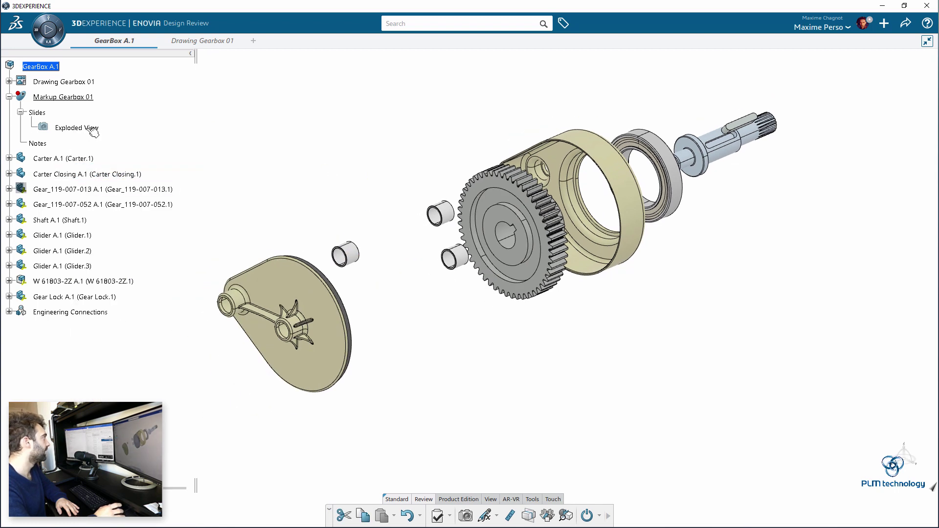
pyautogui.rightClick(93, 131)
pyautogui.click(145, 358)
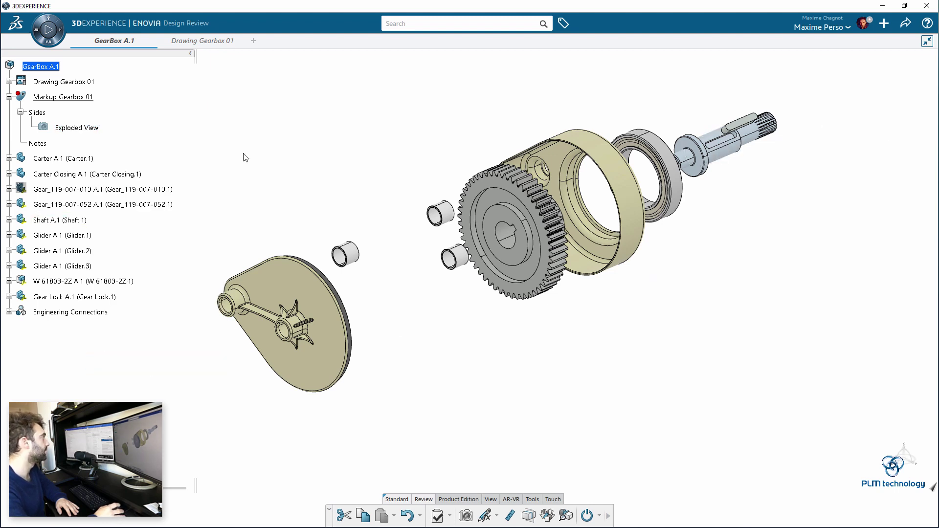
# - Unset Markup Gearbox 01 as the current markup, and update Drawing Gearbox 01 to reflect the modified slide
pyautogui.rightClick(88, 101)
pyautogui.click(147, 370)
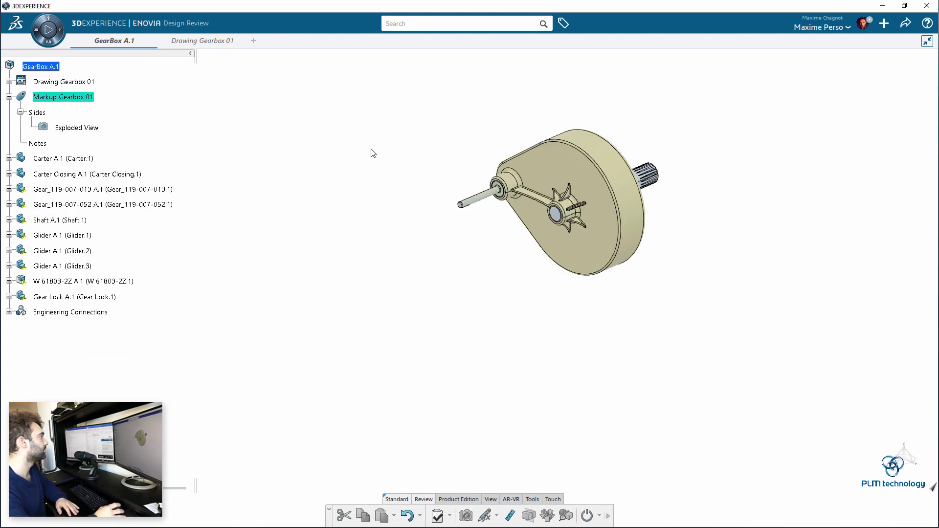
pyautogui.click(197, 42)
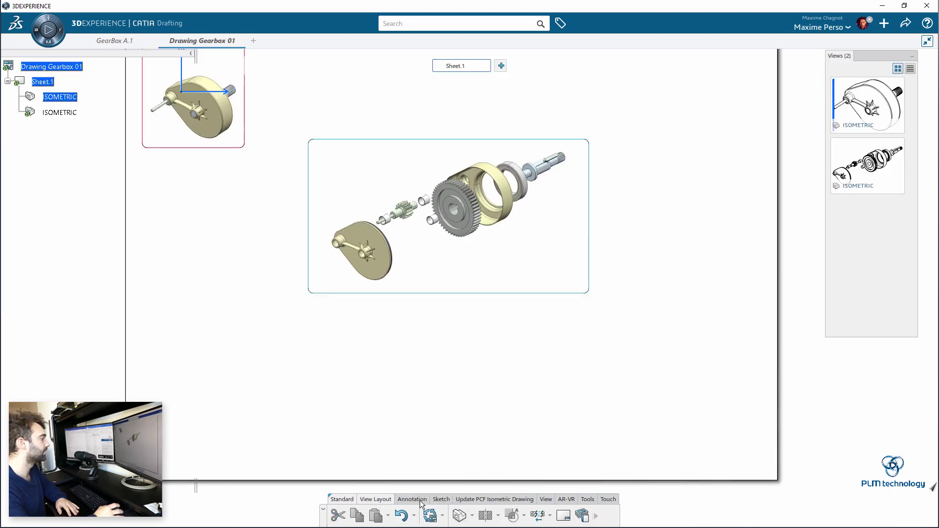
pyautogui.click(430, 516)
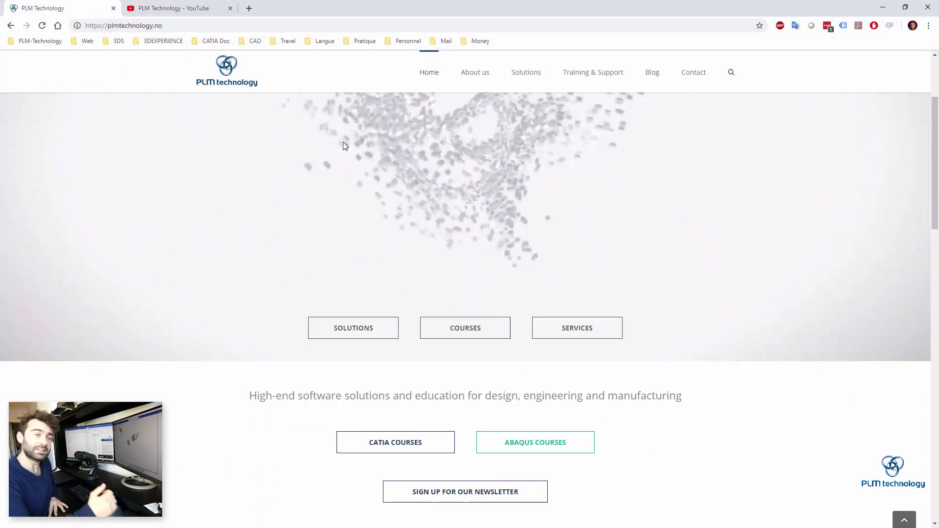
# - Switch to the browser and look through the PLM Technology website's home, Training & Support and Blog pages
pyautogui.scroll(-20, 344, 146)
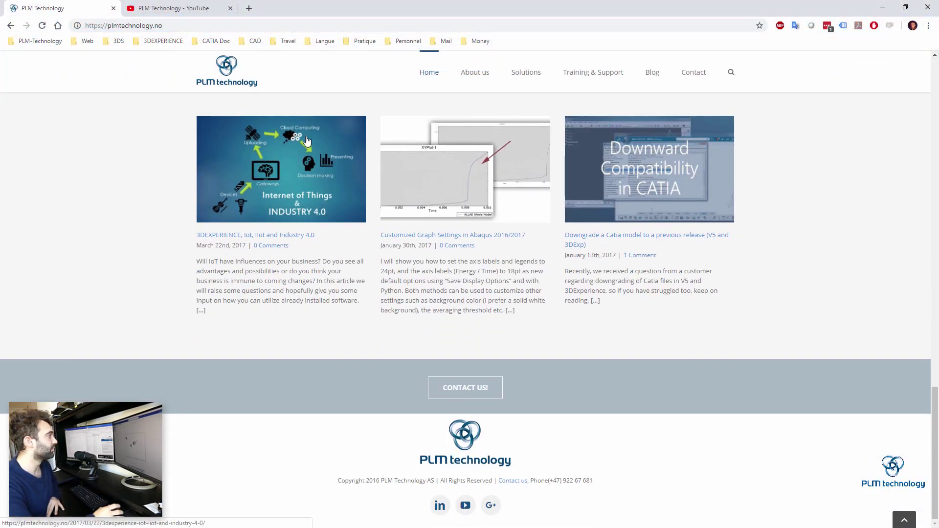
pyautogui.moveTo(587, 78)
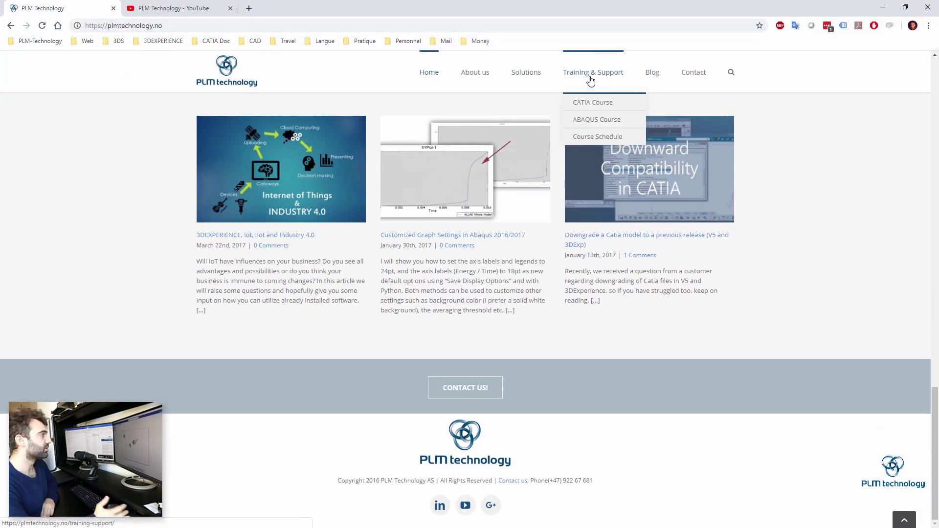
pyautogui.scroll(-13, 437, 180)
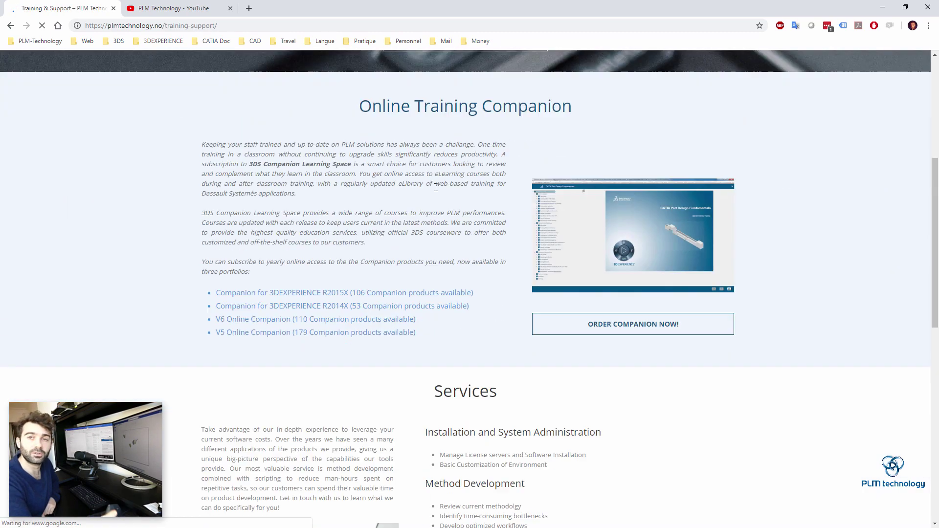
pyautogui.scroll(13, 437, 180)
pyautogui.click(652, 73)
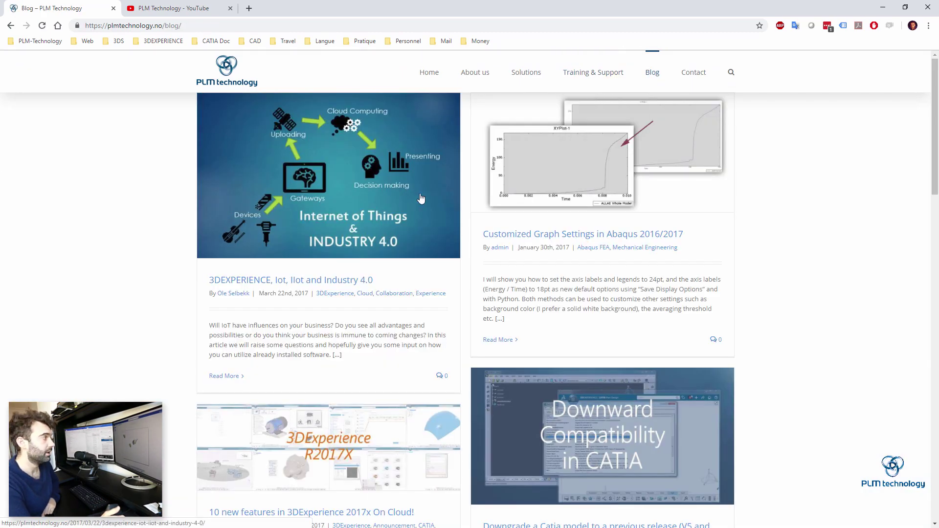
pyautogui.scroll(-5, 145, 257)
pyautogui.scroll(-6, 146, 257)
# - Look through the uploaded videos on the PLM Technology YouTube channel
pyautogui.click(171, 7)
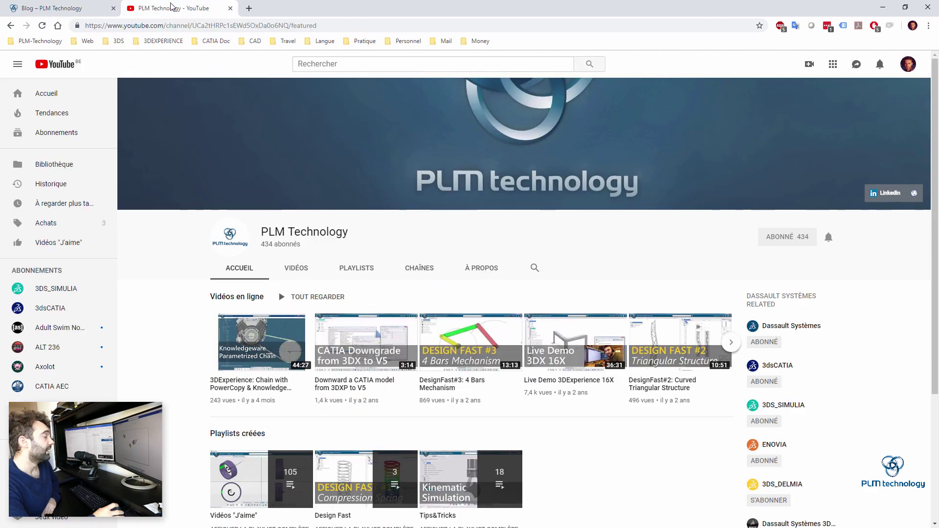
pyautogui.click(297, 267)
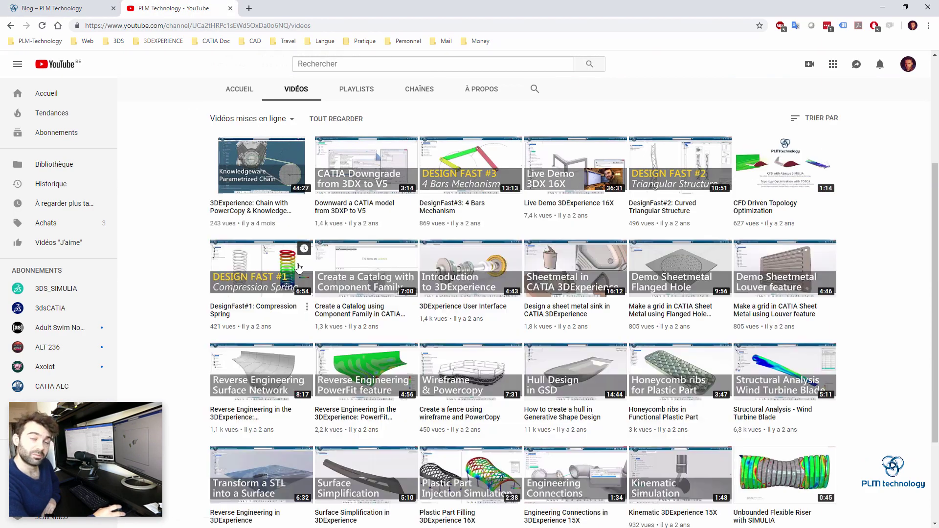
pyautogui.scroll(-3, 201, 185)
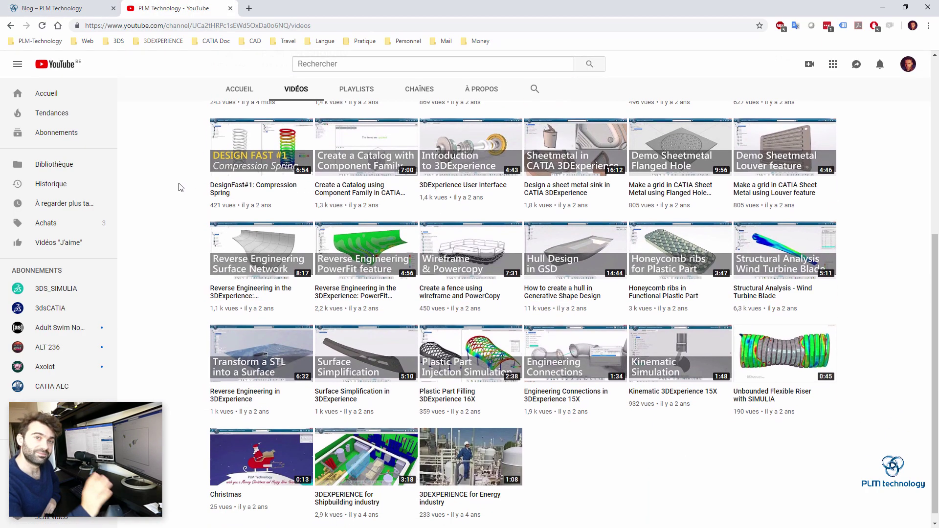